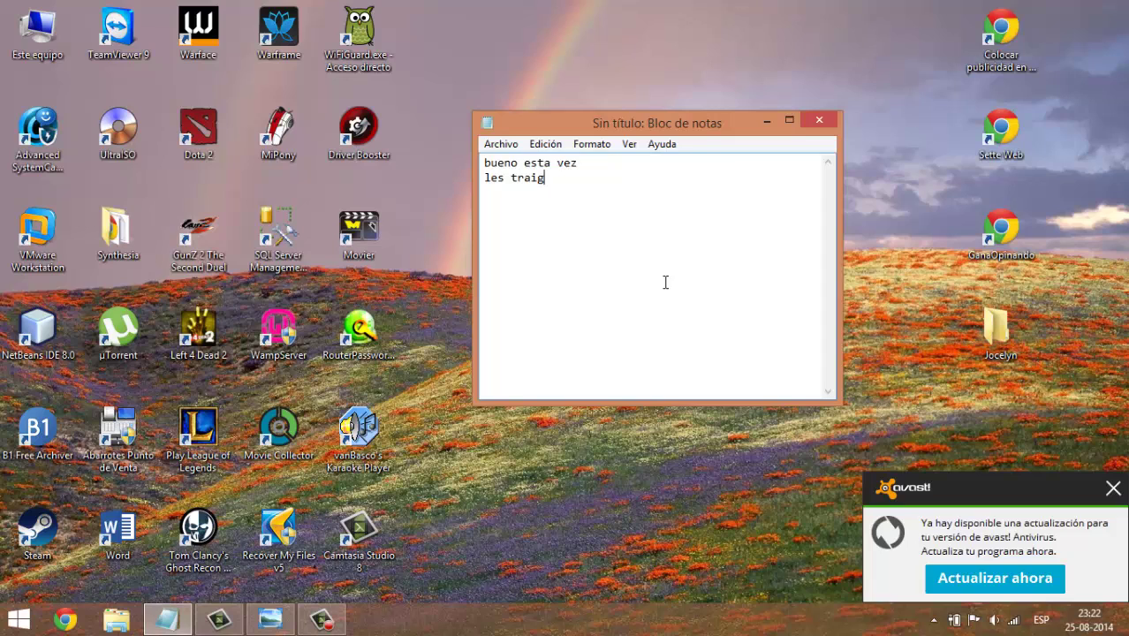
Complete the note as "les traigo como reprar el problema de nuetrso samsung glaxy s4 que queda sin señal. en mi caso la compañia Entel de chile"
type("o como reprar el problema de ")
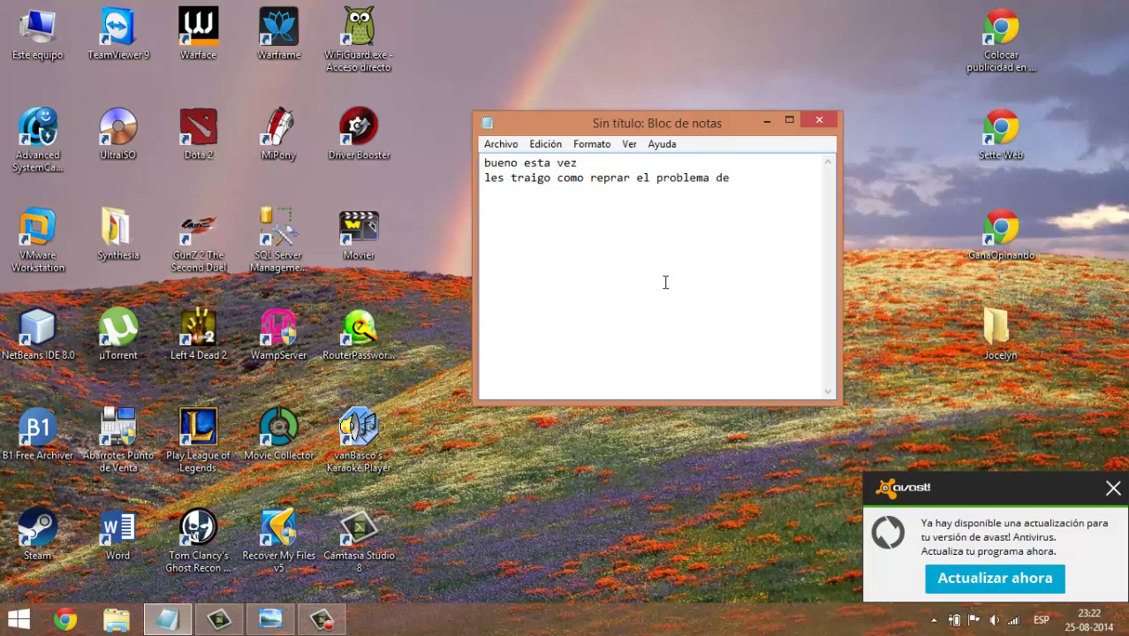
type("nuetrso samsung gl")
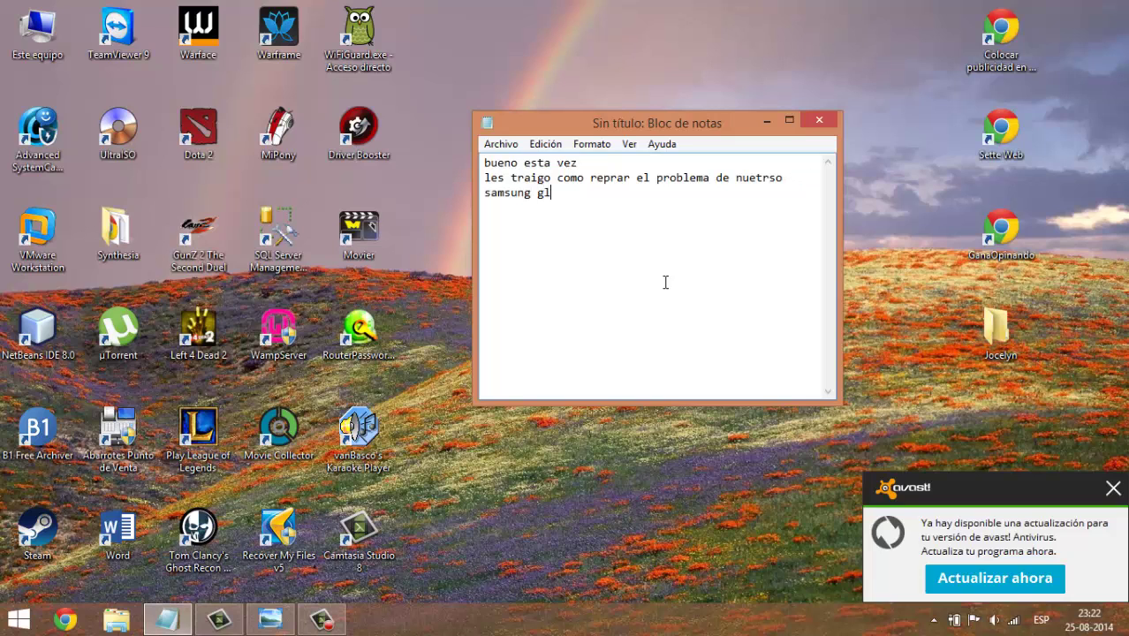
type("axy s4 que queda sin ")
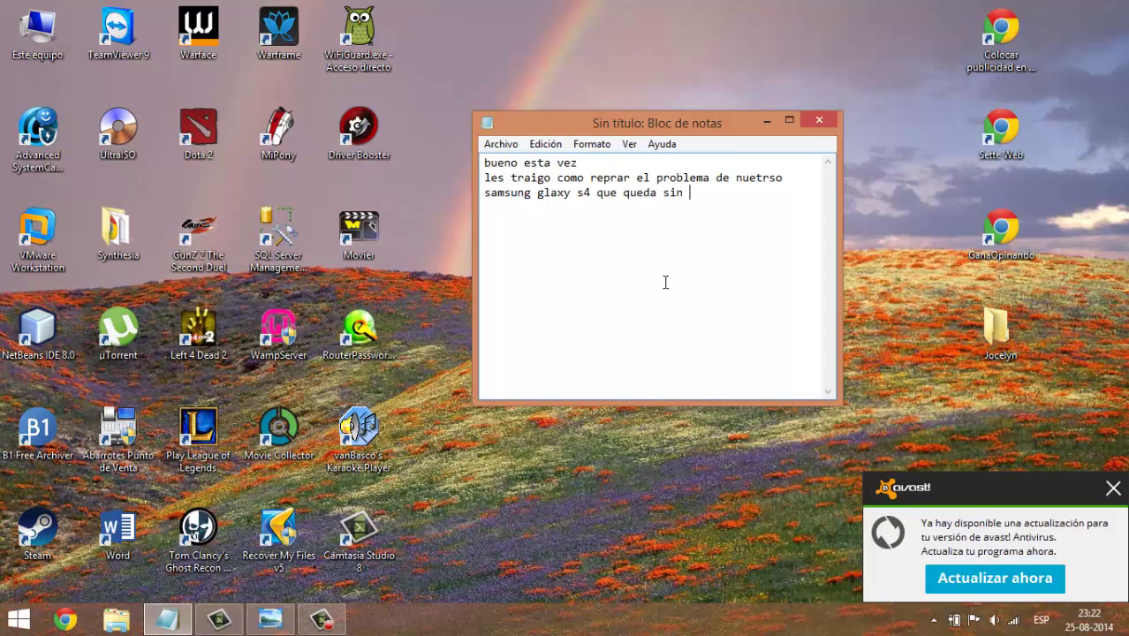
type("señal")
key("BackSpace")
type(". en")
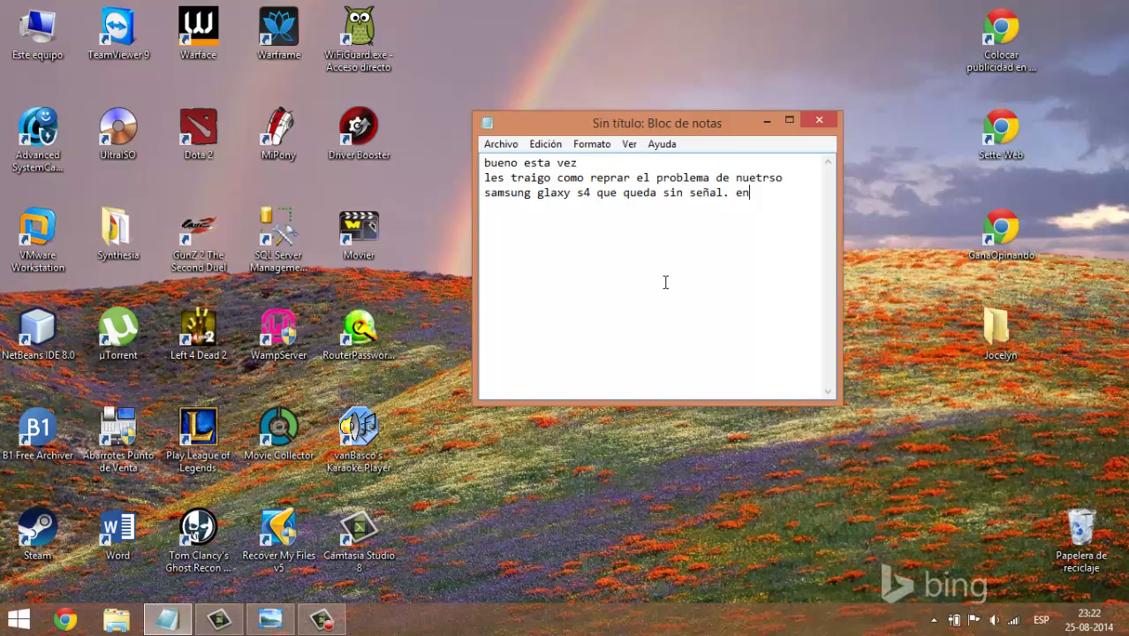
type(" mi caso la compañia")
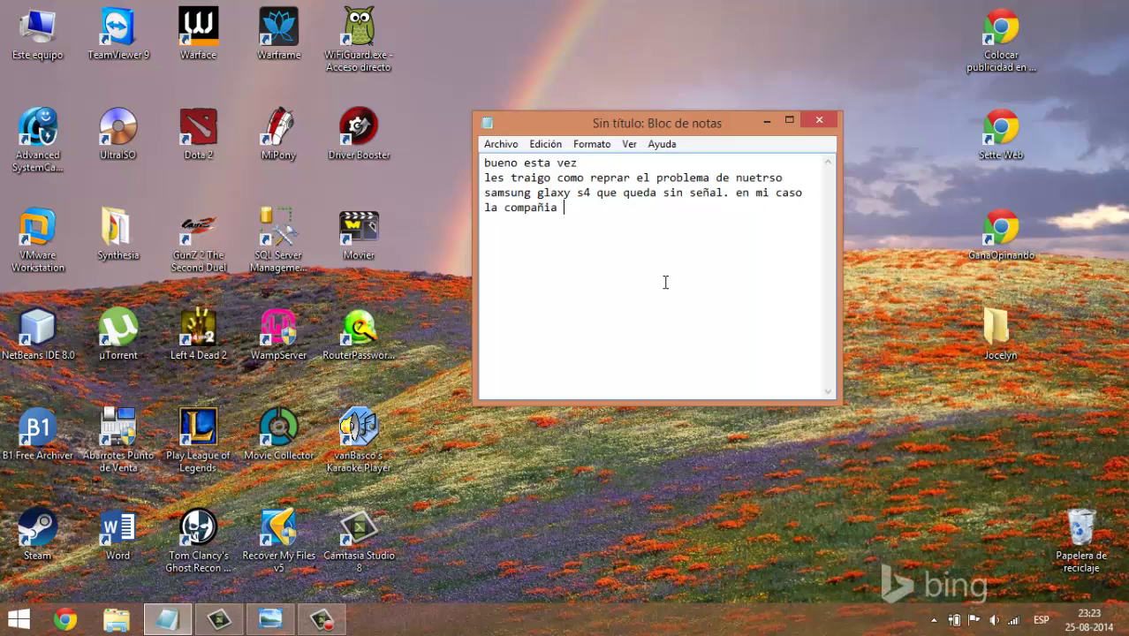
type(" Ente")
type("l de chil")
Add a paragraph reading "para esto necesitan solo 2 cosas" with "Odin y el modem que le da solucion" on the line below
type("te")
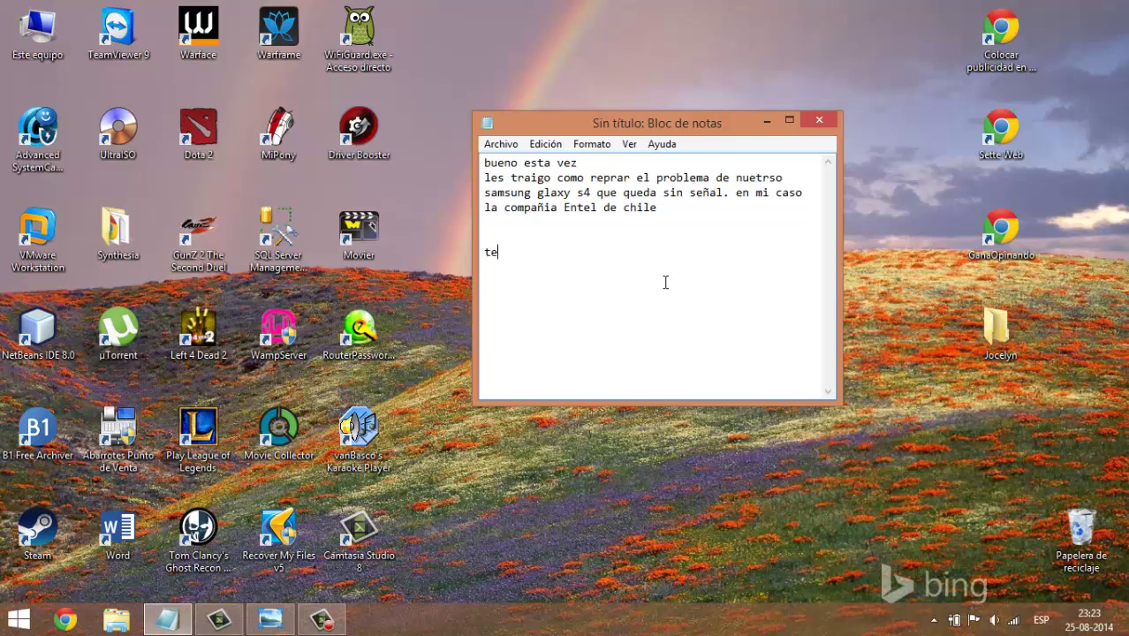
type("ara esto necesit")
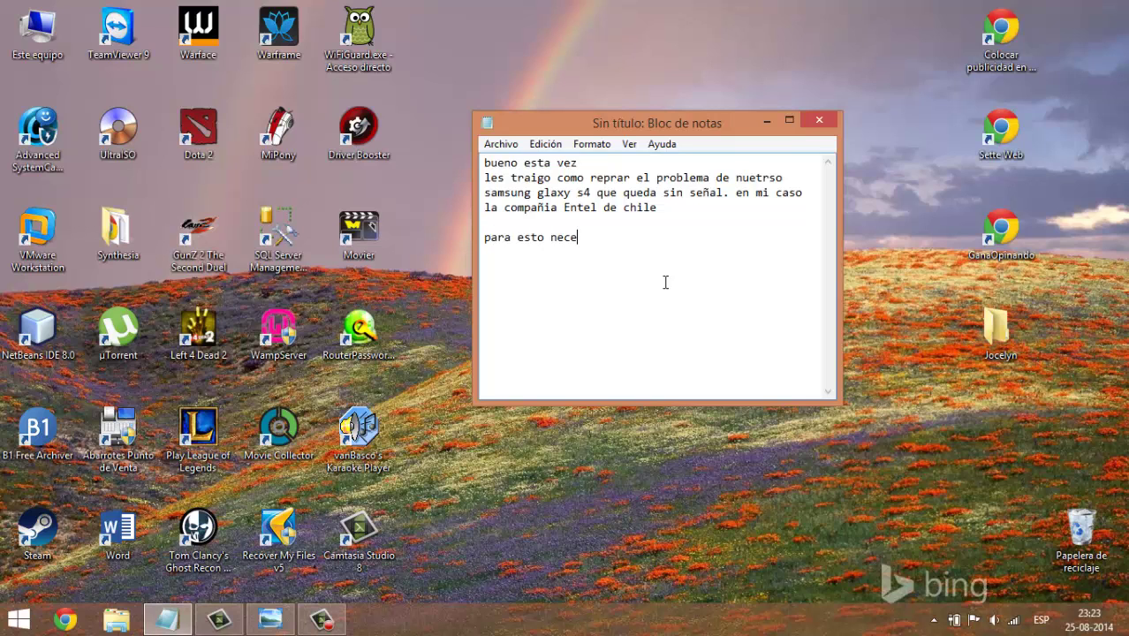
key("BackSpace")
key("BackSpace")
key("BackSpace")
type("sitan solo 2 cosas ")
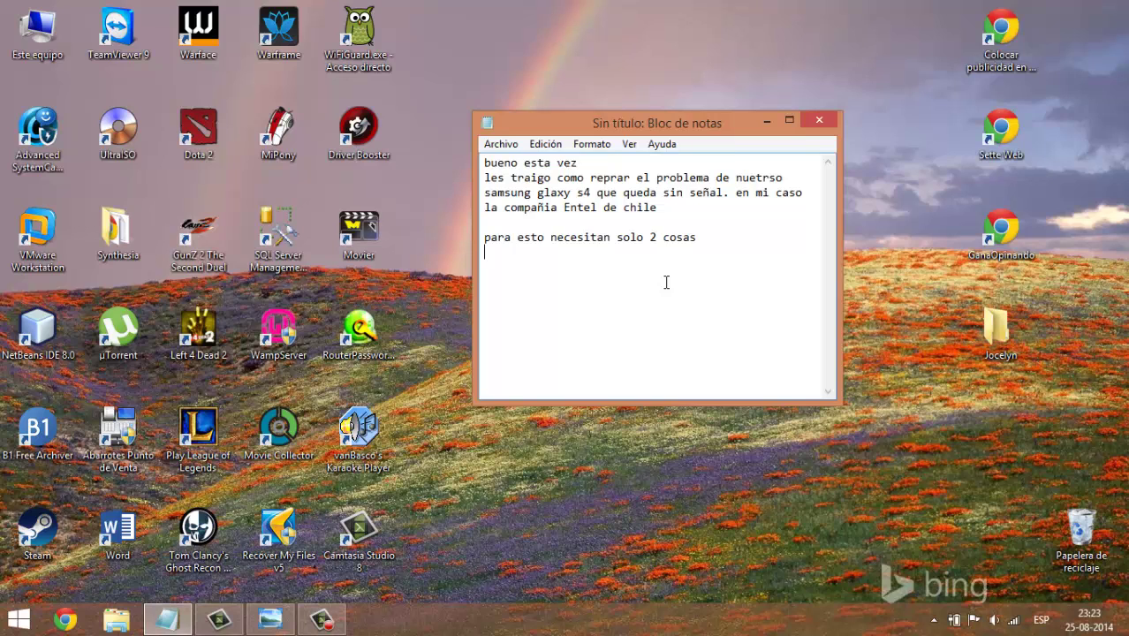
type("Odin y el modem que le da")
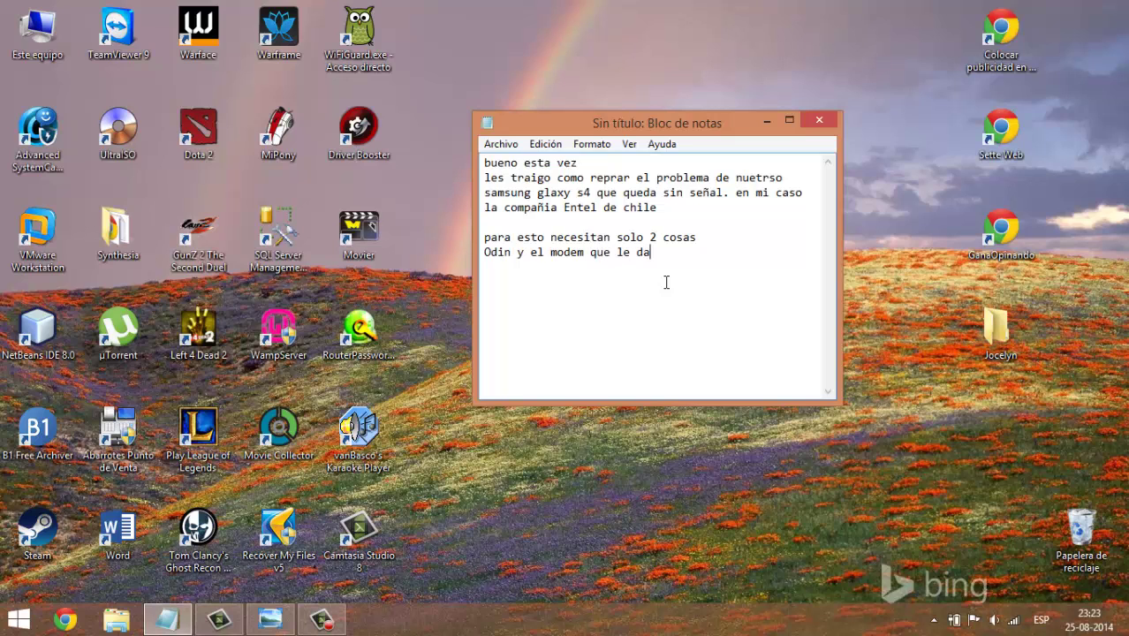
type(" solucion")
Add the sentence "esto se los dejare en la descripcion del video." after a blank line
key("Return")
key("Return")
type("esto se los dejare ")
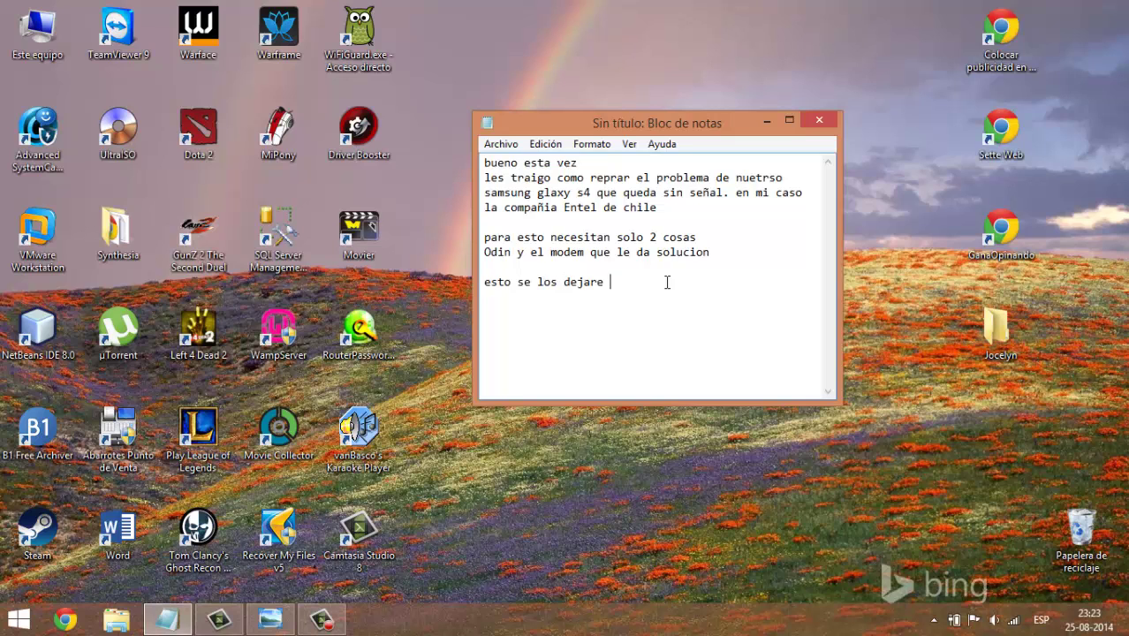
type("en la descripcion del vio")
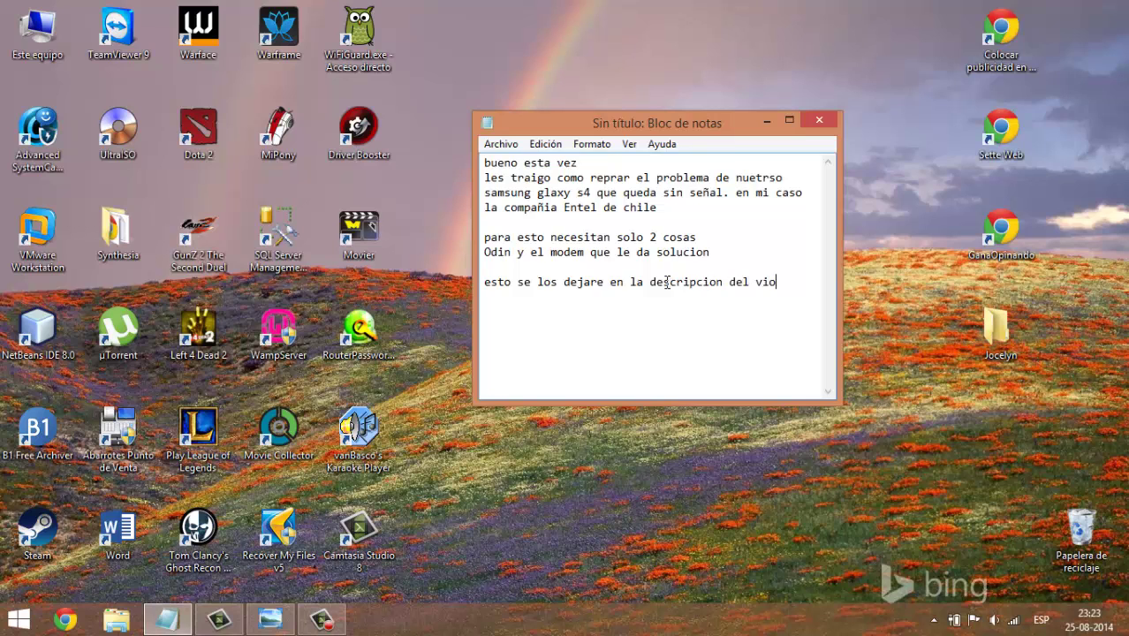
key("BackSpace")
type("del vi")
type("deo.  ")
Add "Empezemos..." and "primero devemos dejar nuestro celular en modo Dowloaded" as separate paragraphs, with "para esto" on a new line
type("Empezemos...")
key("Return")
type("primero deve")
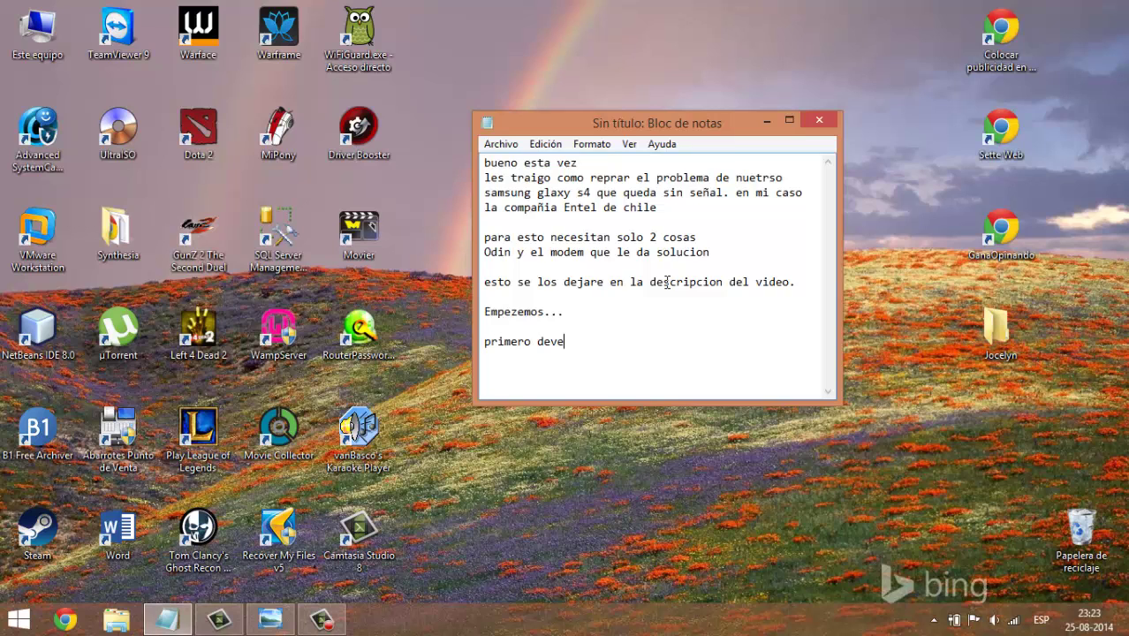
type("mos dejar nuestro c")
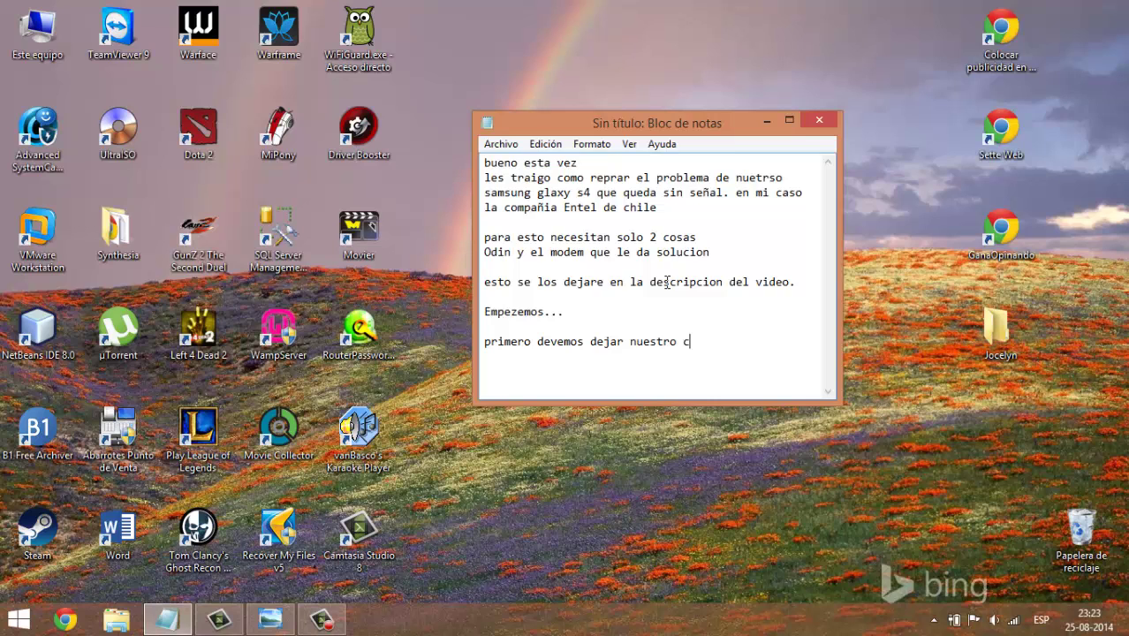
type("elular en modo Dowload")
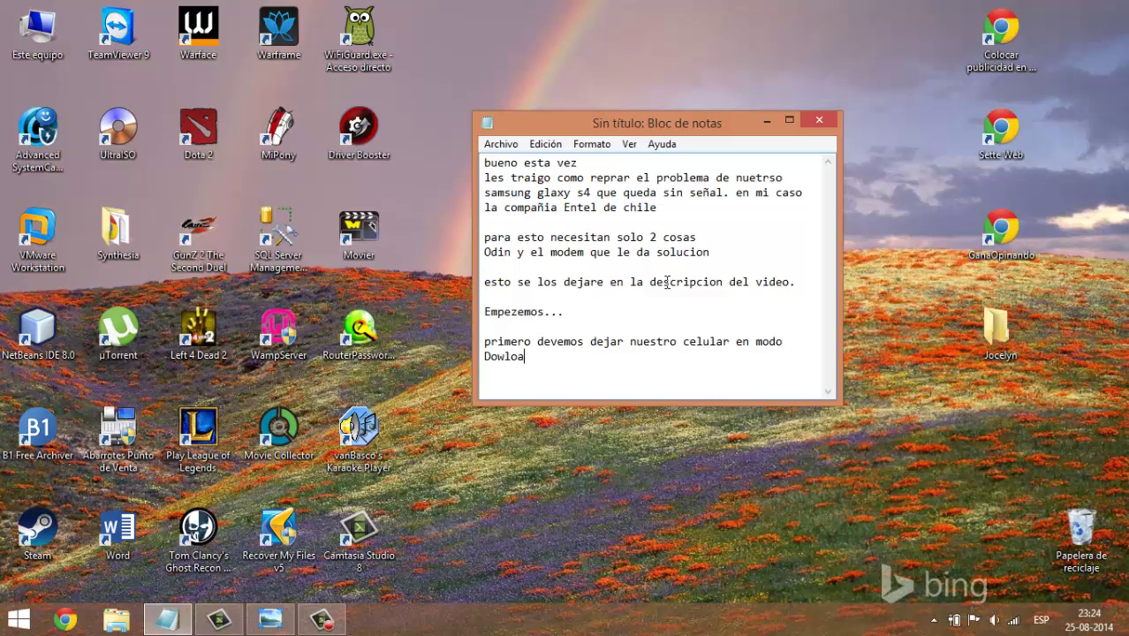
key("BackSpace")
key("BackSpace")
type("oaded para esto deb")
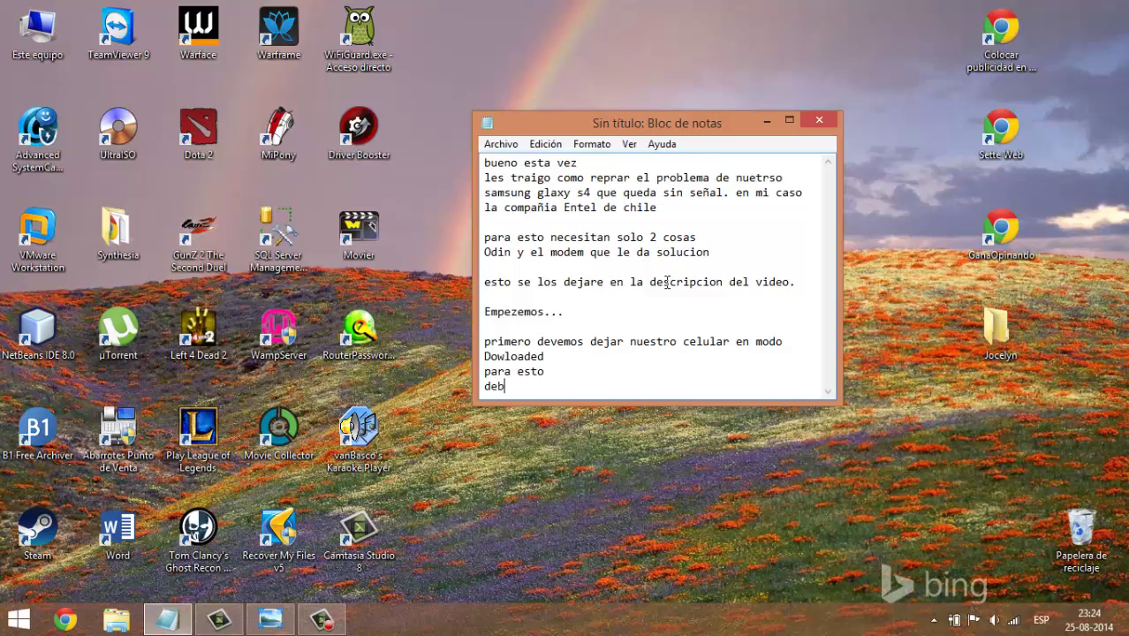
Write the instructions "debemos tener el celular apagado" and "Precionar hacia abajo mas boton principal mas encendido" on separate lines
type("emos tener el celular ap")
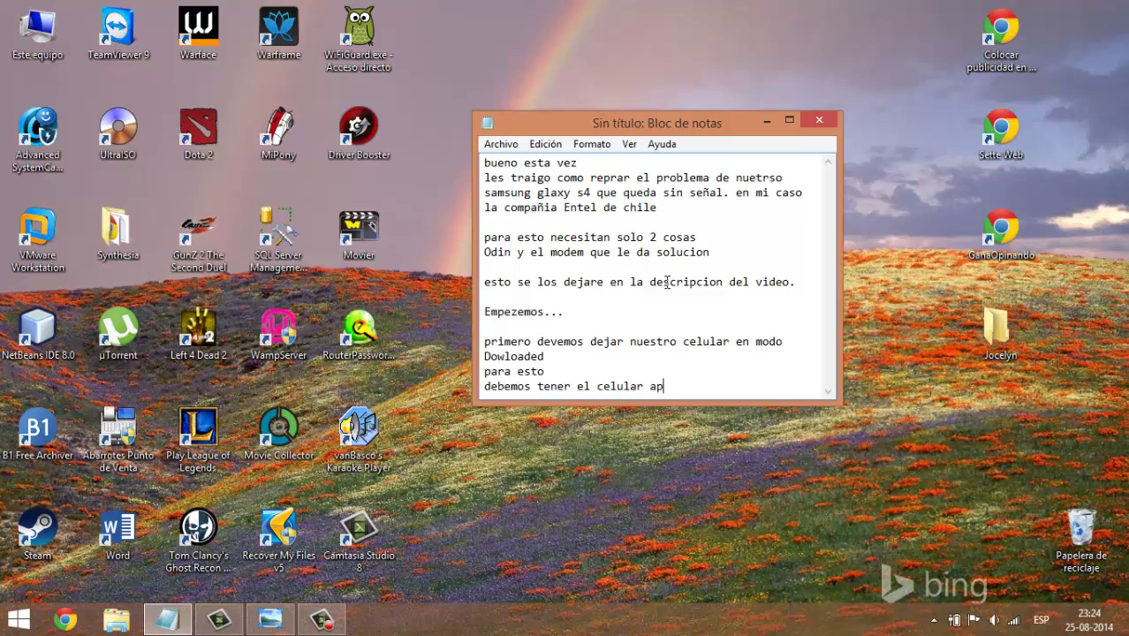
type("agado")
key("Return")
type("Prec")
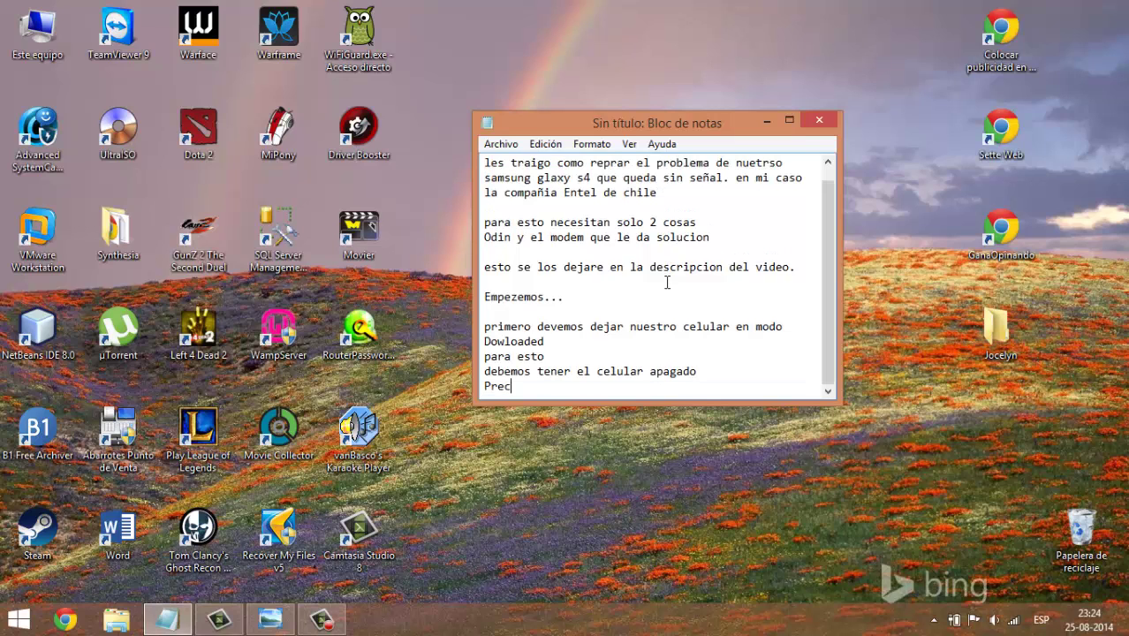
type("ionar hacia abajo mas")
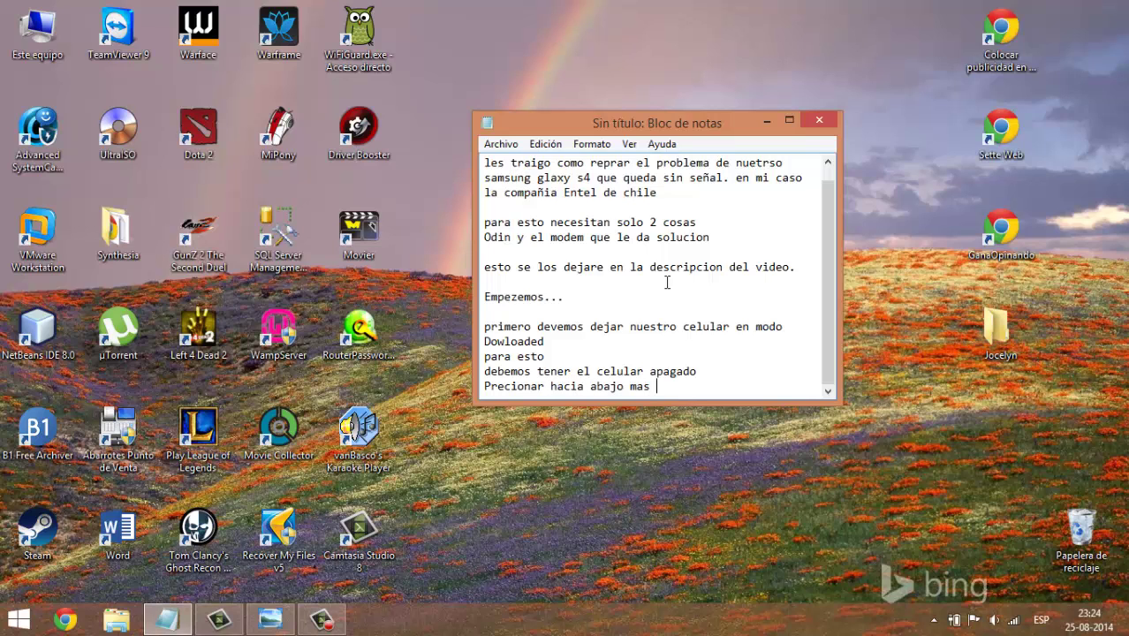
type(" boton principal mas")
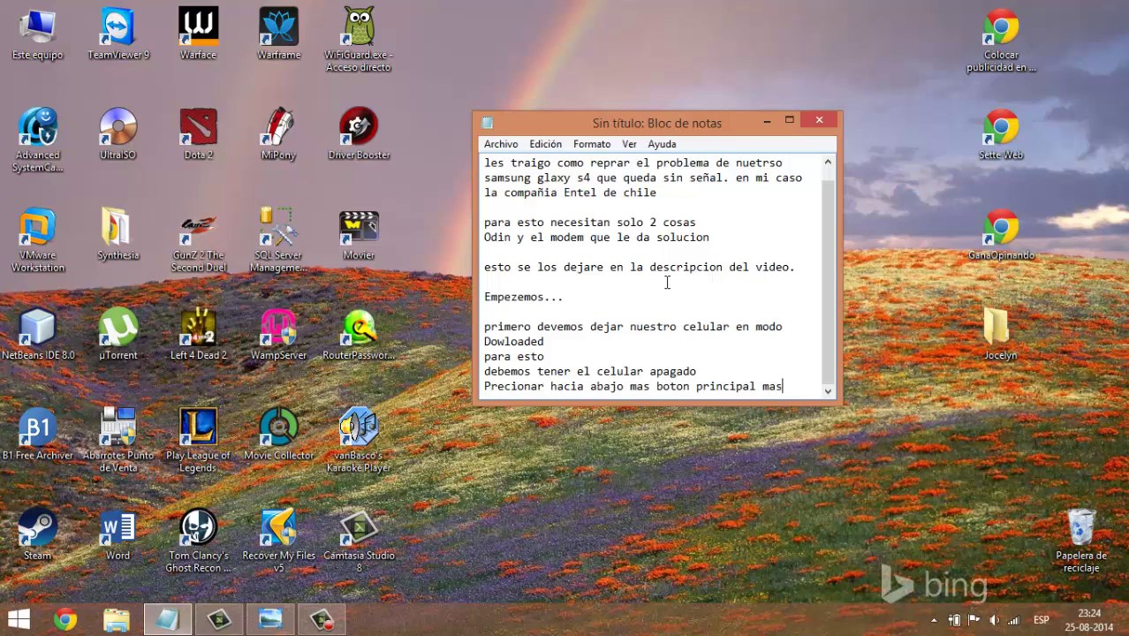
type(" encendido")
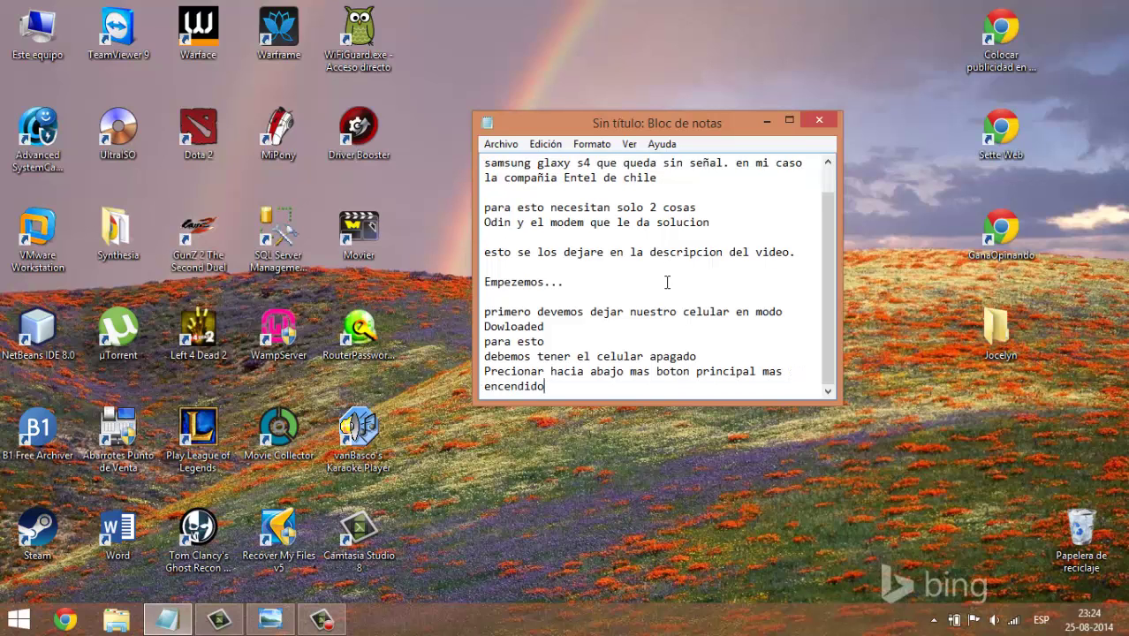
key("Return")
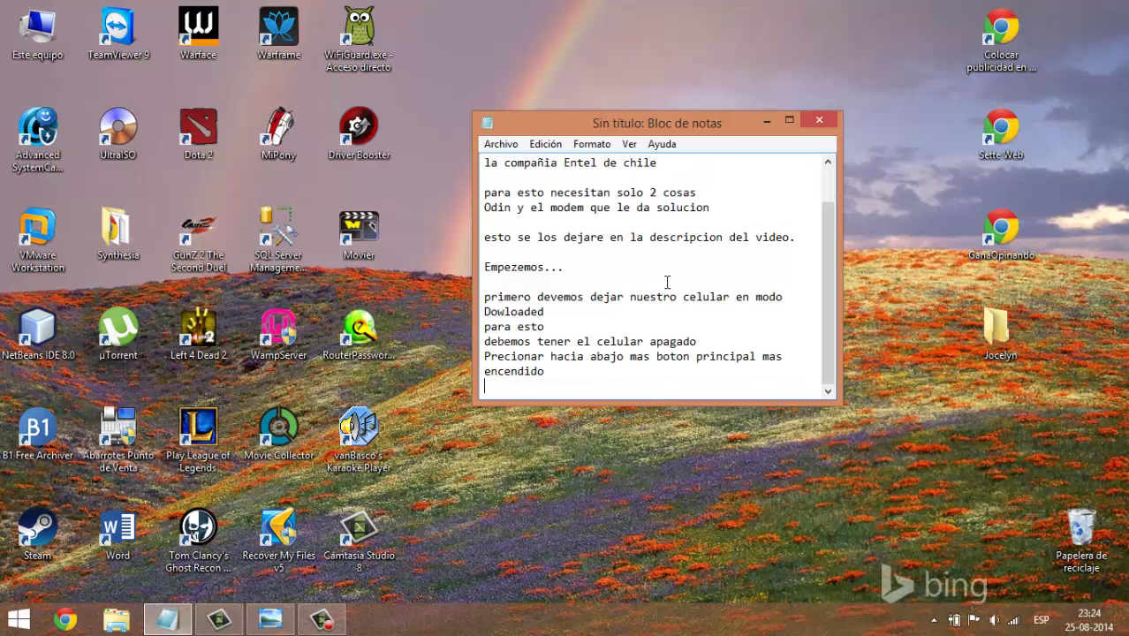
Write "no deberia aparecer esto" and show the Samsung Galaxy S4 download mode picture behind the note
type("no deberia aparecer est")
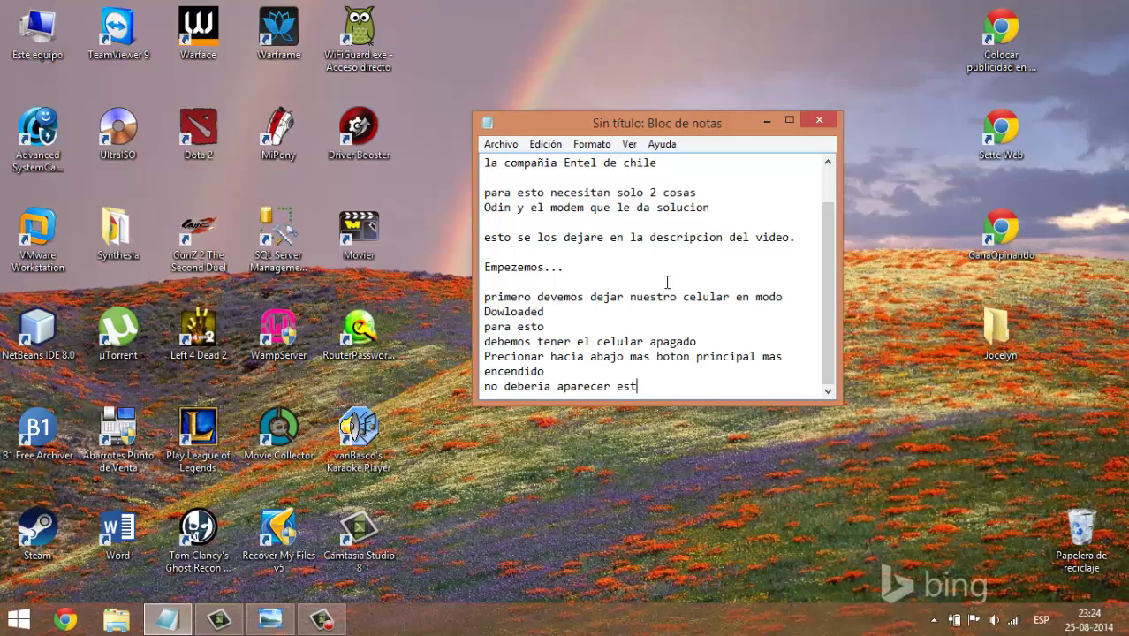
type("o")
left_click(295, 623)
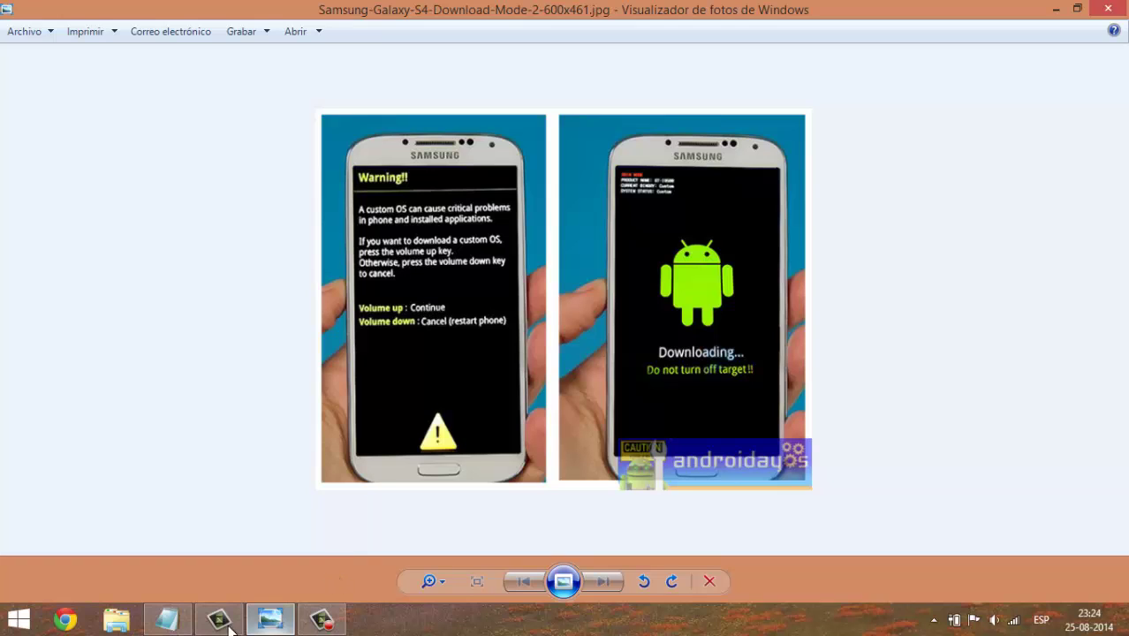
left_click(167, 621)
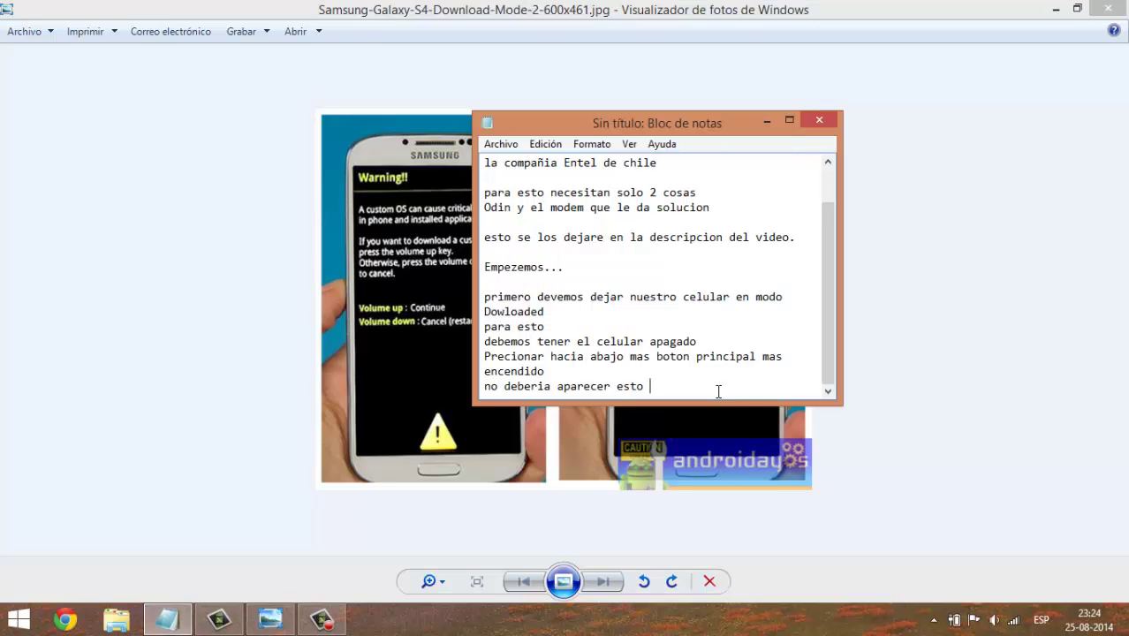
Add the line "selecionamos continue es decir arriba(up volumen)" to the note
key("Return")
type("selecionamos ")
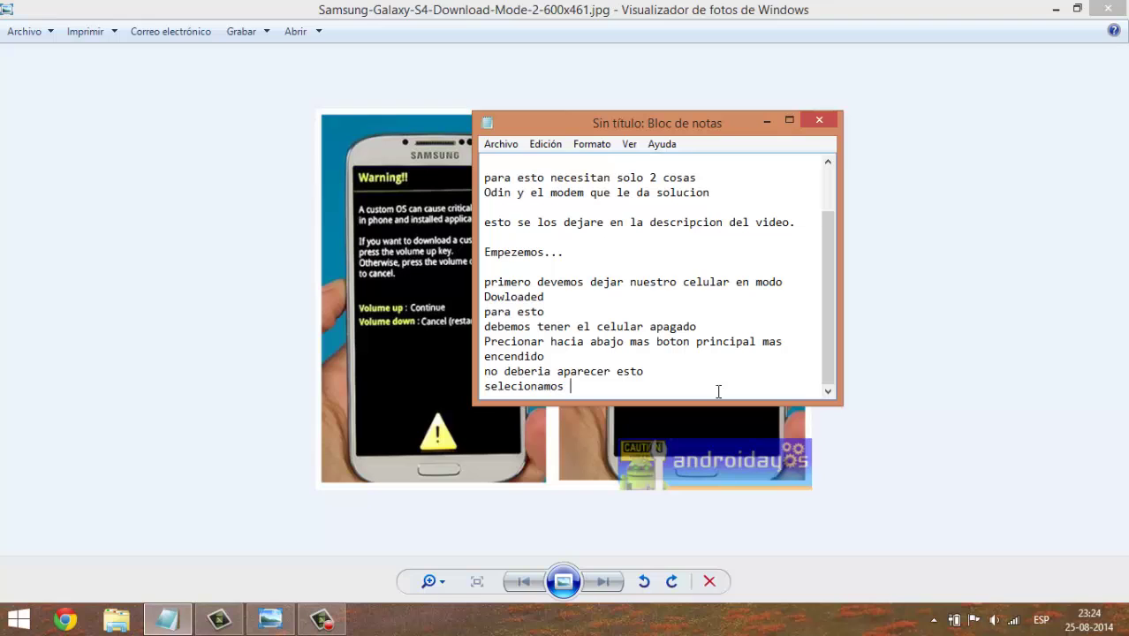
type("continue es deci")
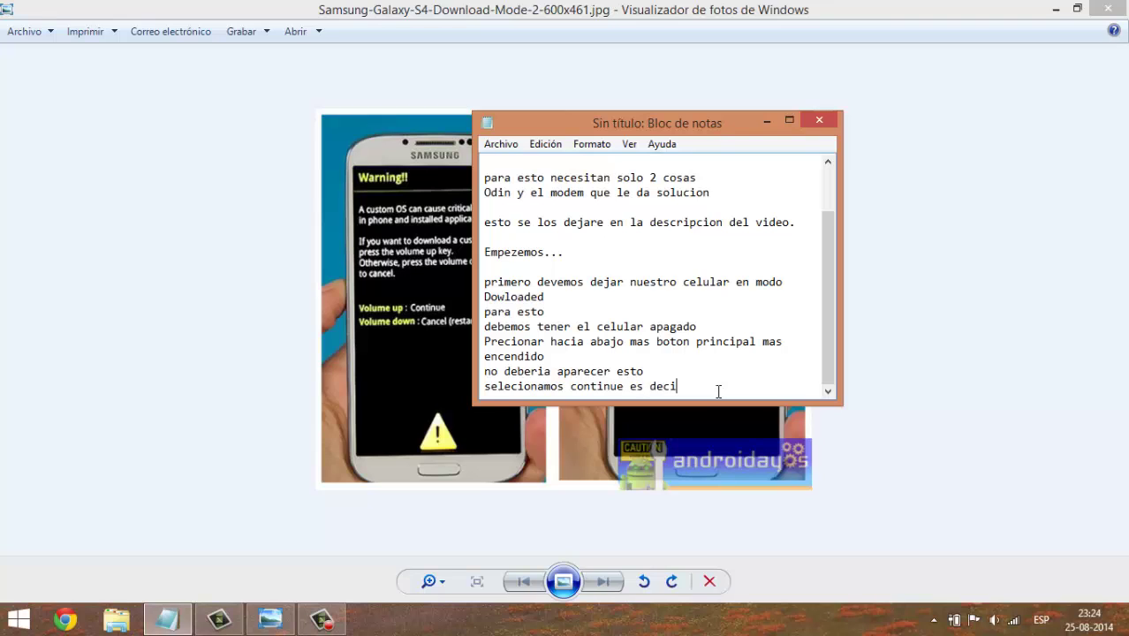
type("r arriba")
type("()")
type("up")
type(" volu")
type("men")
Add "nos aparece la ventana del al lado" after a blank line, and "ahora odion" on the line below
key("Return")
key("Return")
type("nos ")
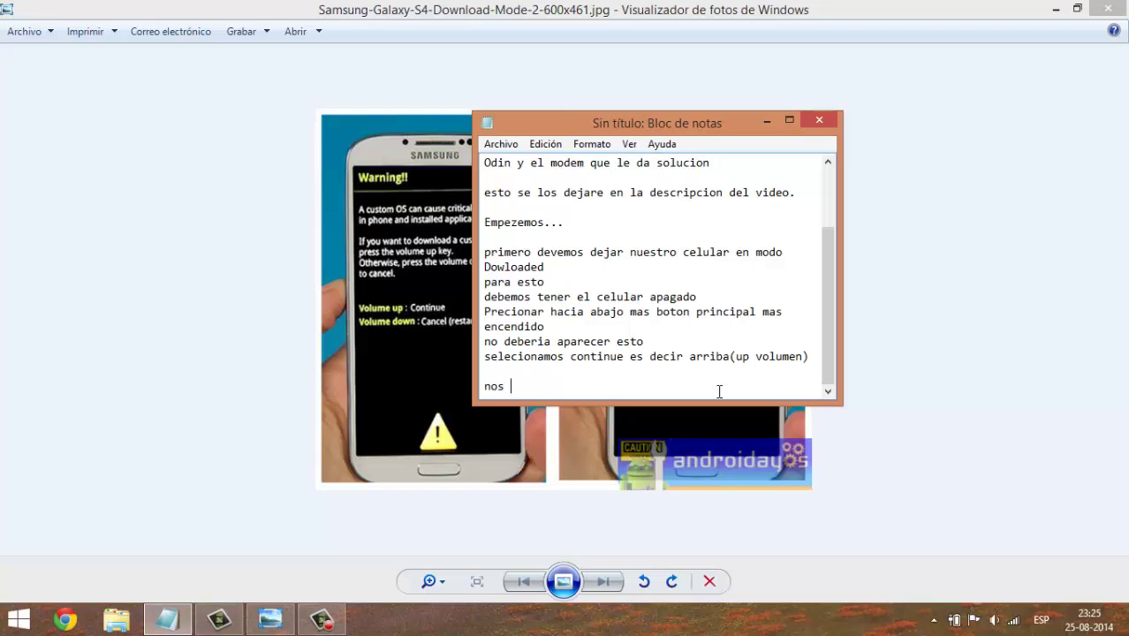
type("aparece la ventana del al lado")
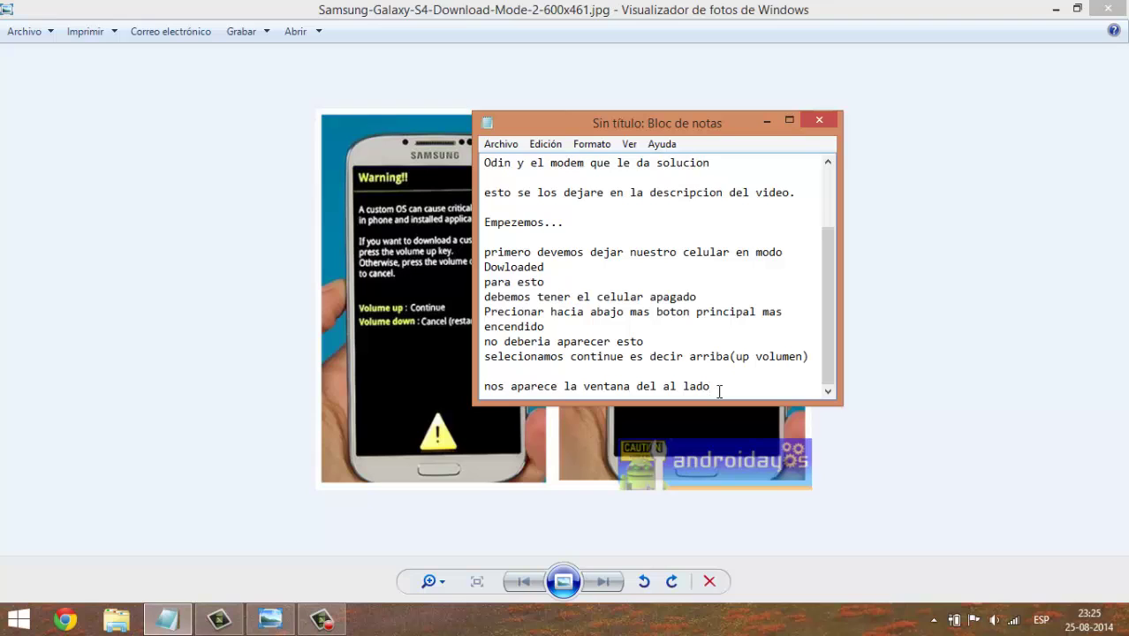
key("Return")
type("a")
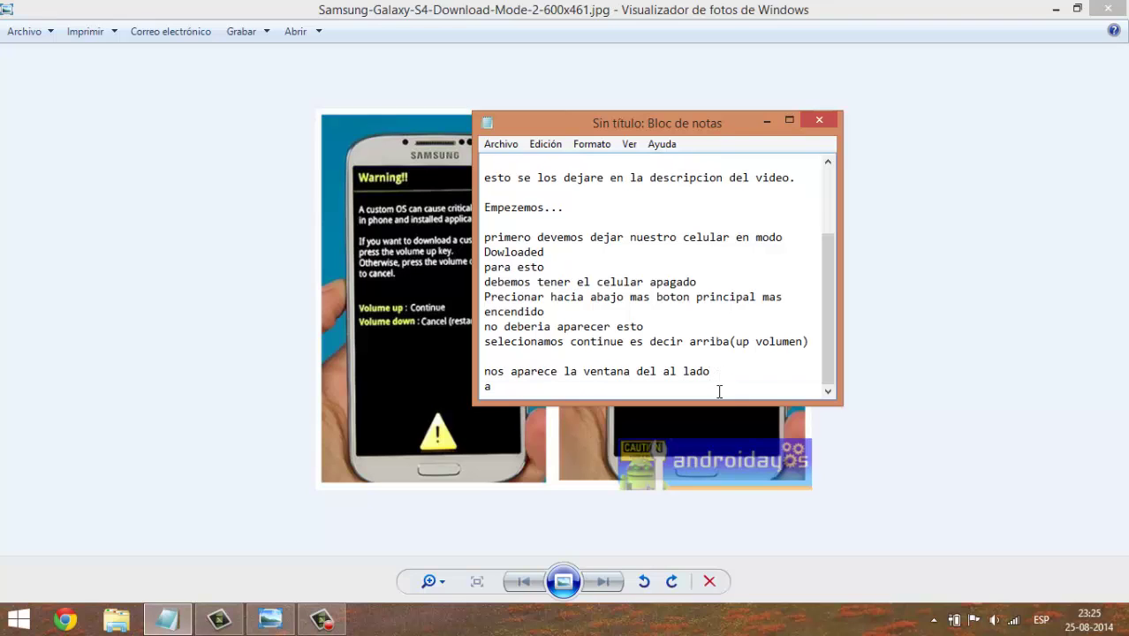
type("hora odion")
Extract the Samsung Galaxy S4.rar archive directly onto the desktop
left_click(1125, 618)
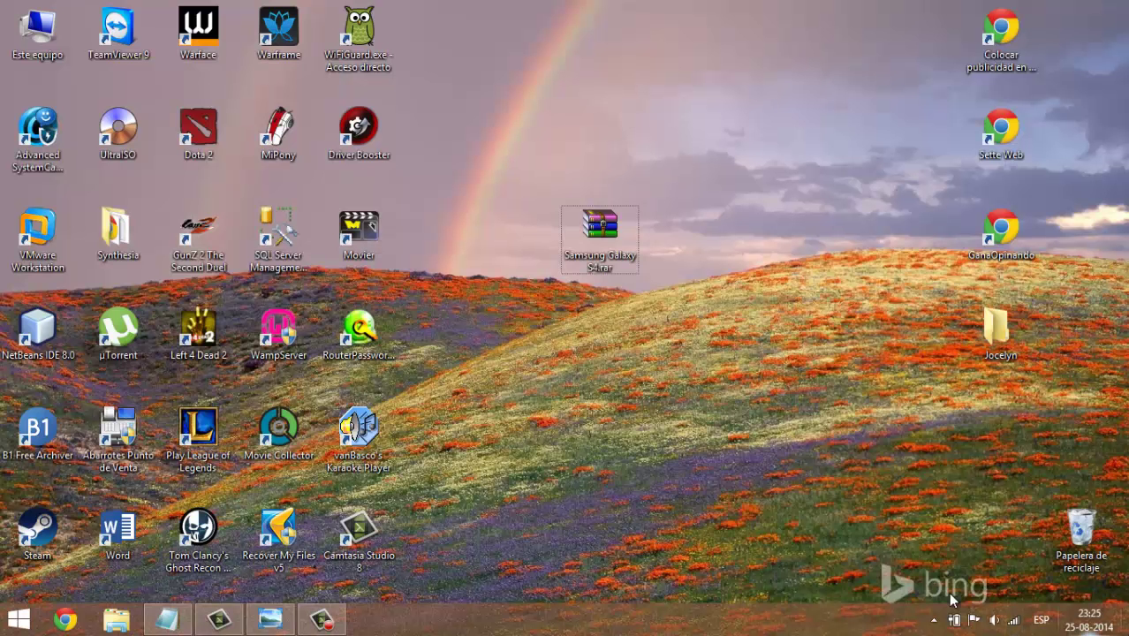
right_click(585, 236)
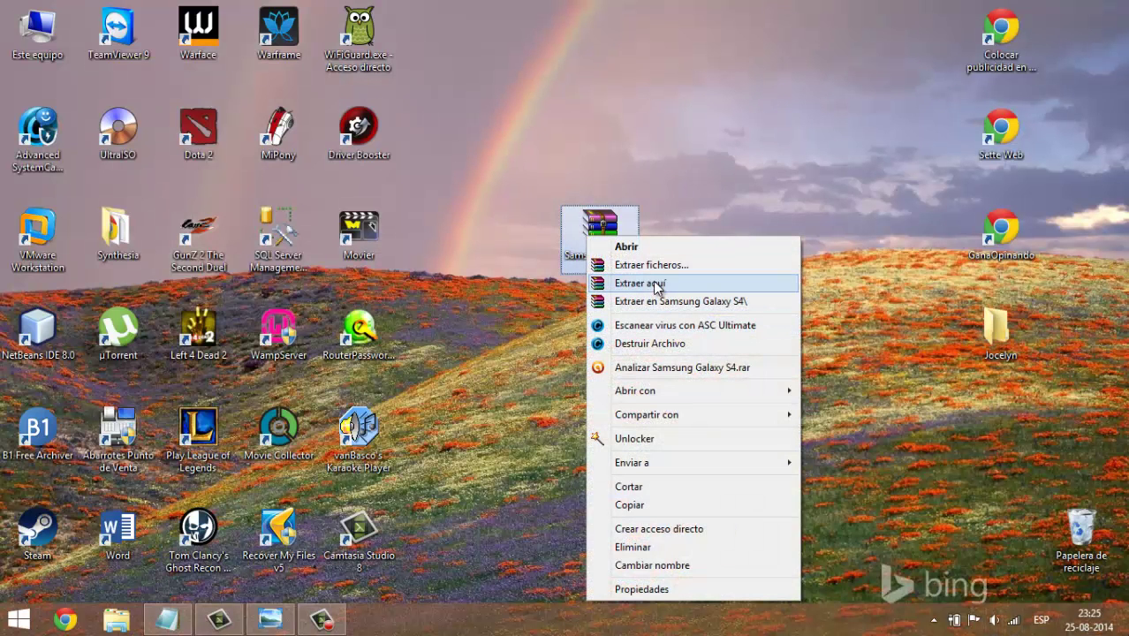
left_click(655, 283)
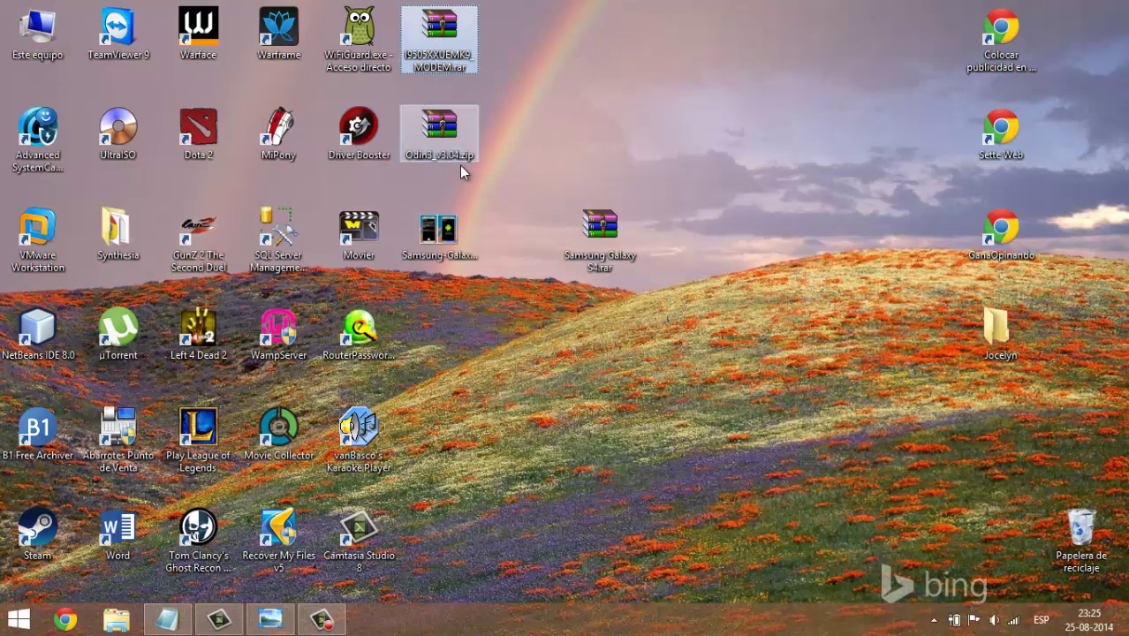
Extract Odin3_v3.04.zip into its own Odin3_v3.04 folder and launch Odin3 v3.04 from it
right_click(443, 140)
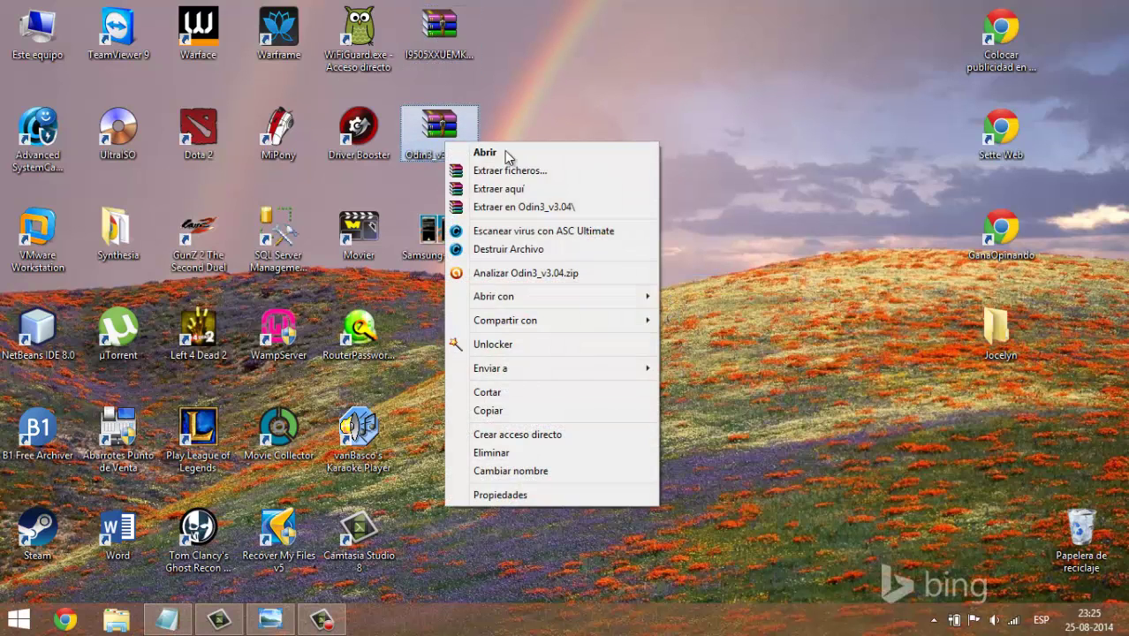
left_click(532, 207)
double_click(439, 325)
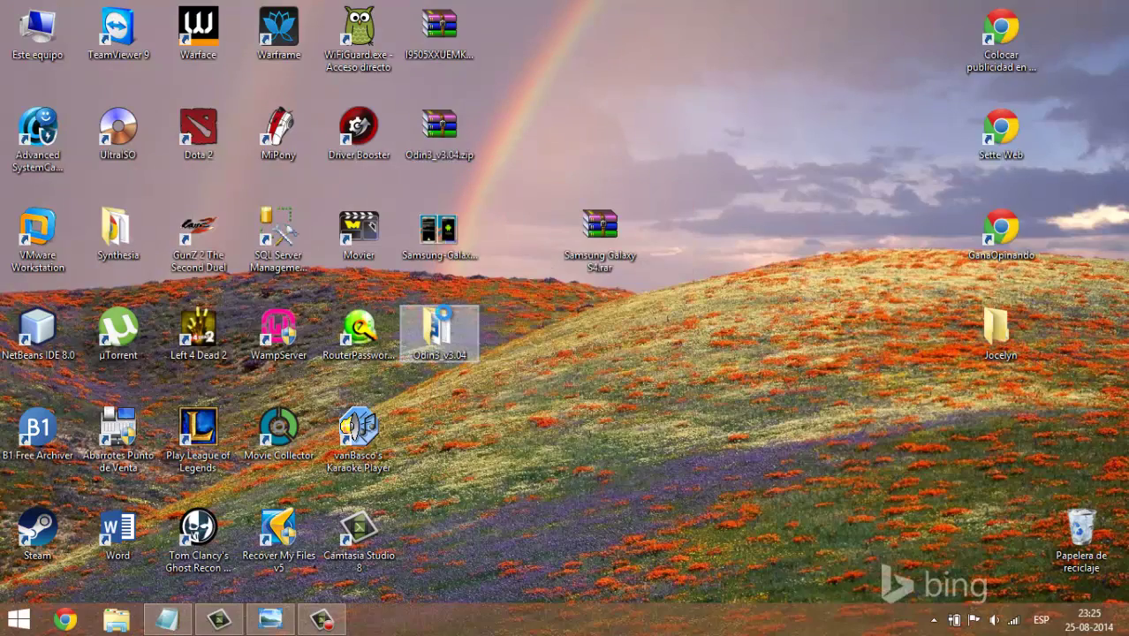
double_click(195, 182)
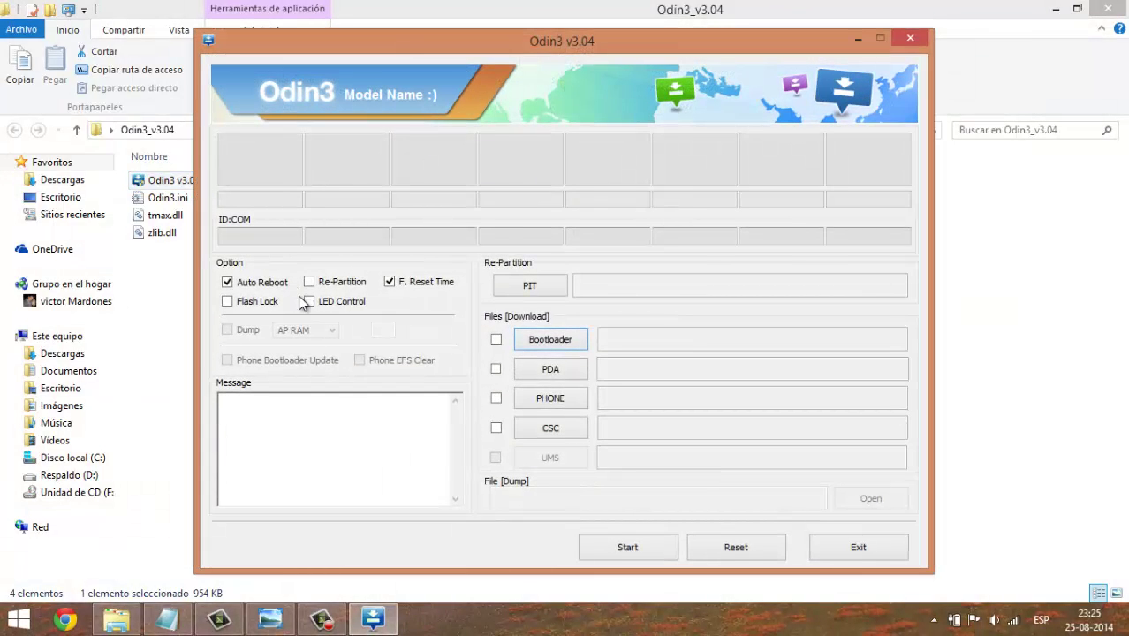
Open the file chooser for the PDA slot and browse to the desktop folder (Escritorio) for the modem file
left_click(561, 368)
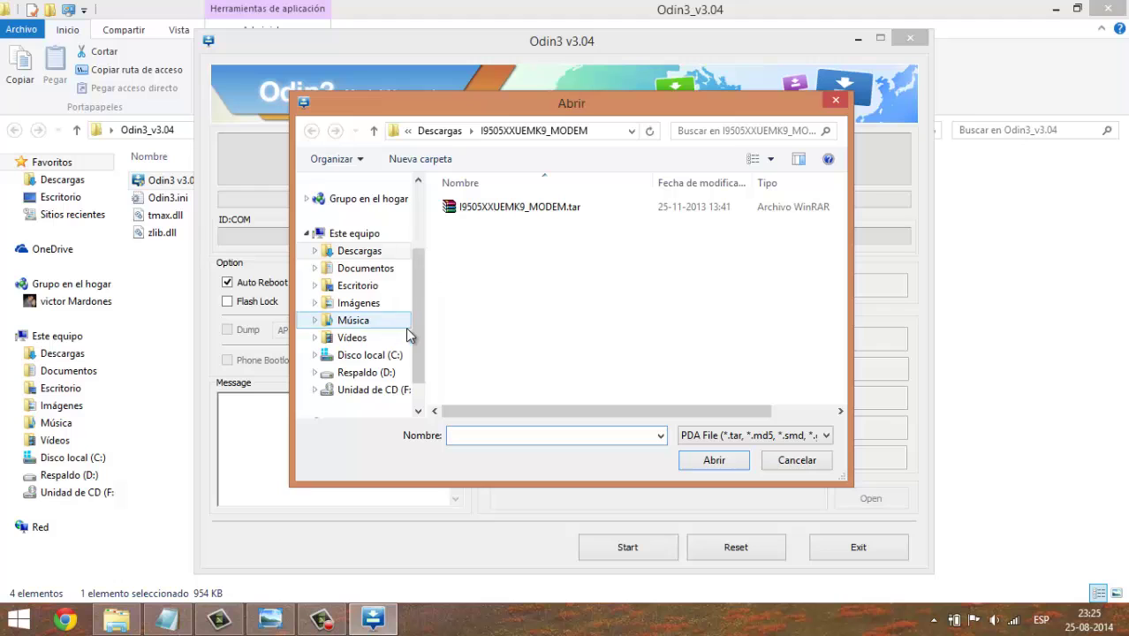
left_click(371, 356)
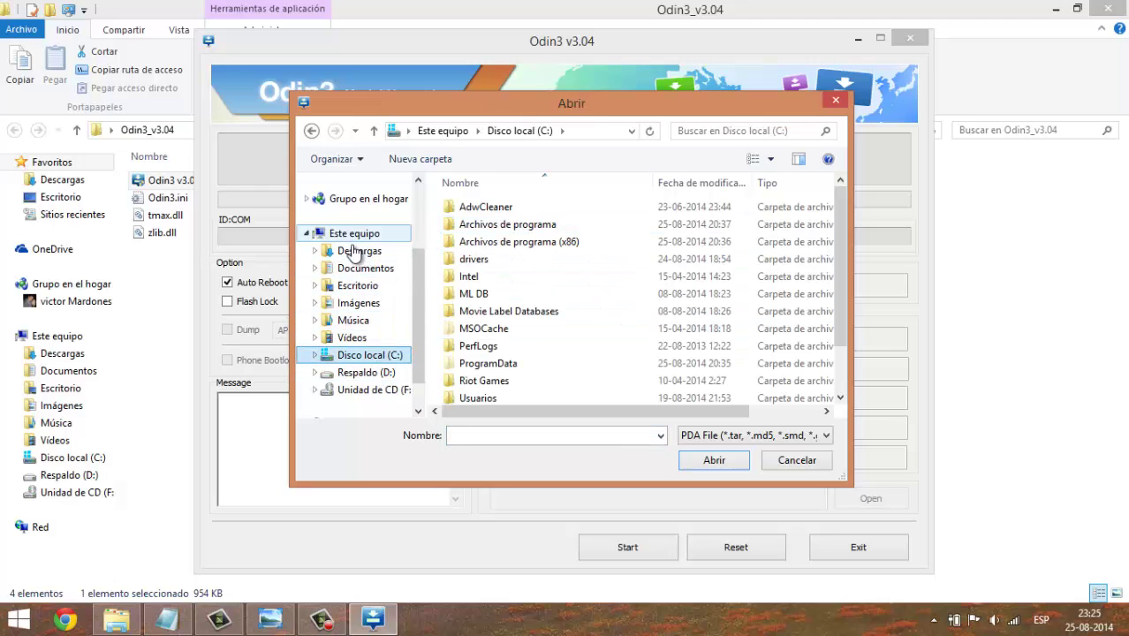
left_click(367, 287)
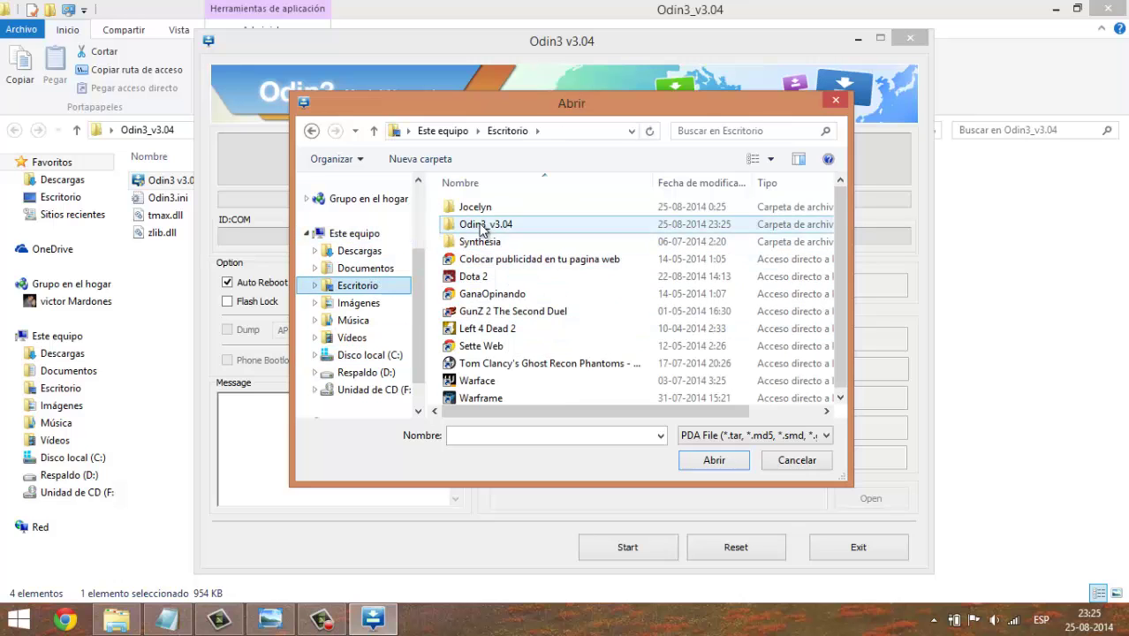
left_click(488, 397)
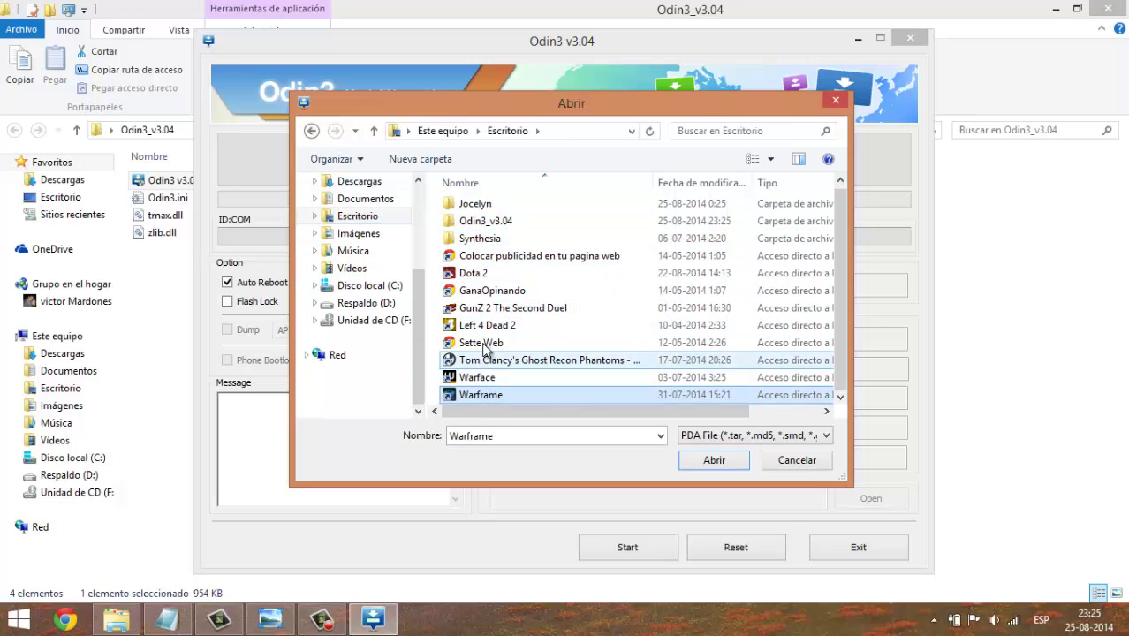
Extract the I9505XXUEMK9_MODEM.rar archive directly onto the desktop
left_click(1125, 620)
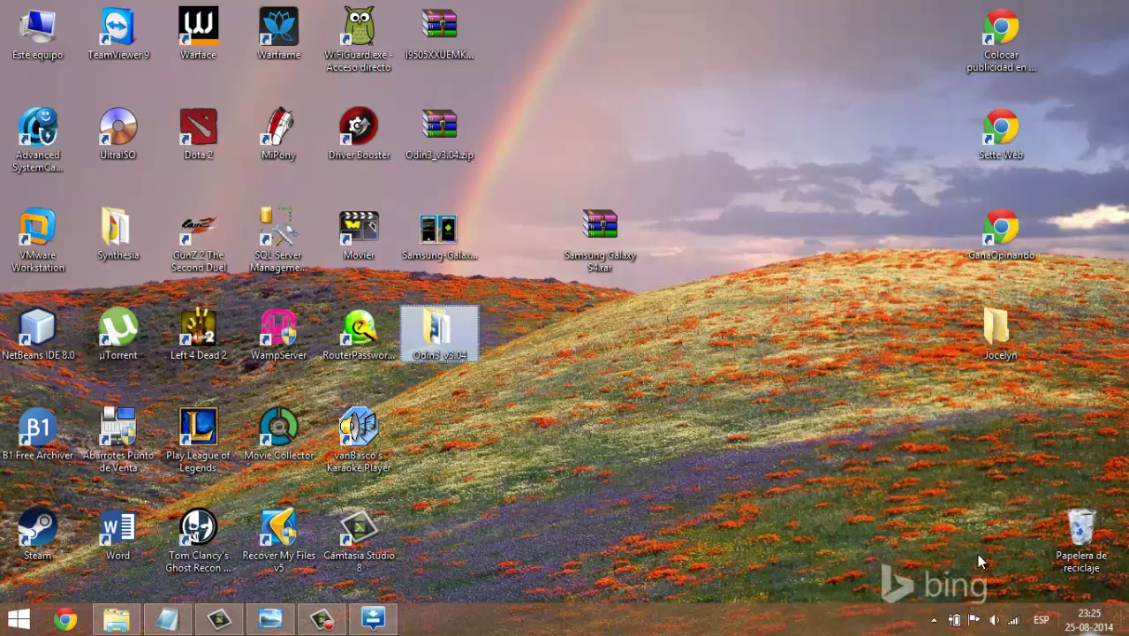
right_click(452, 56)
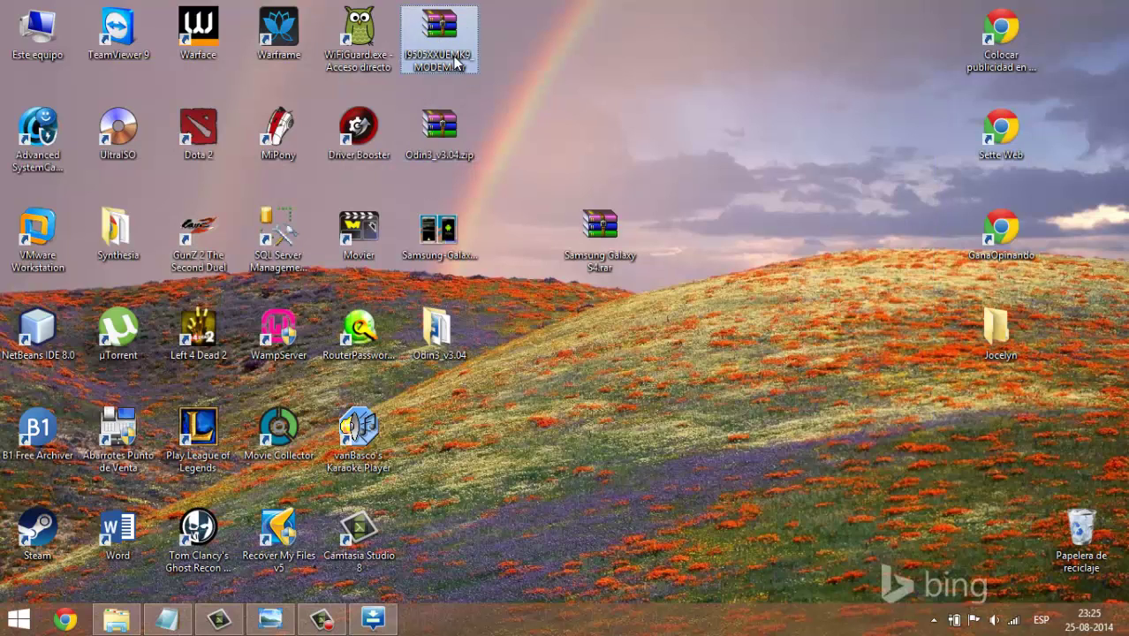
left_click(521, 104)
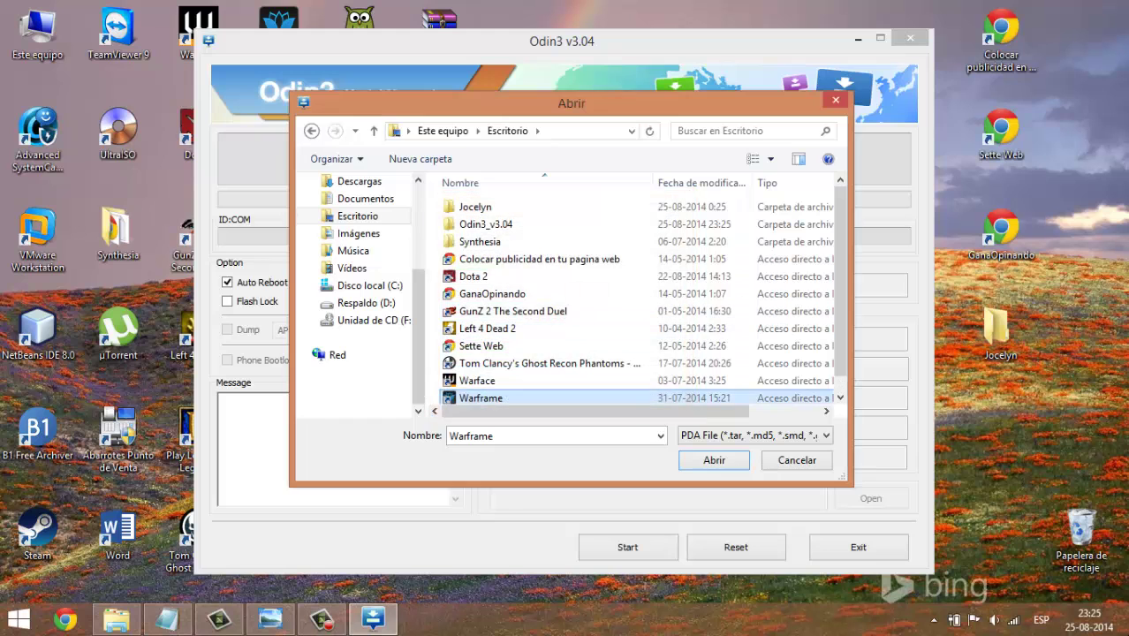
key("super+d")
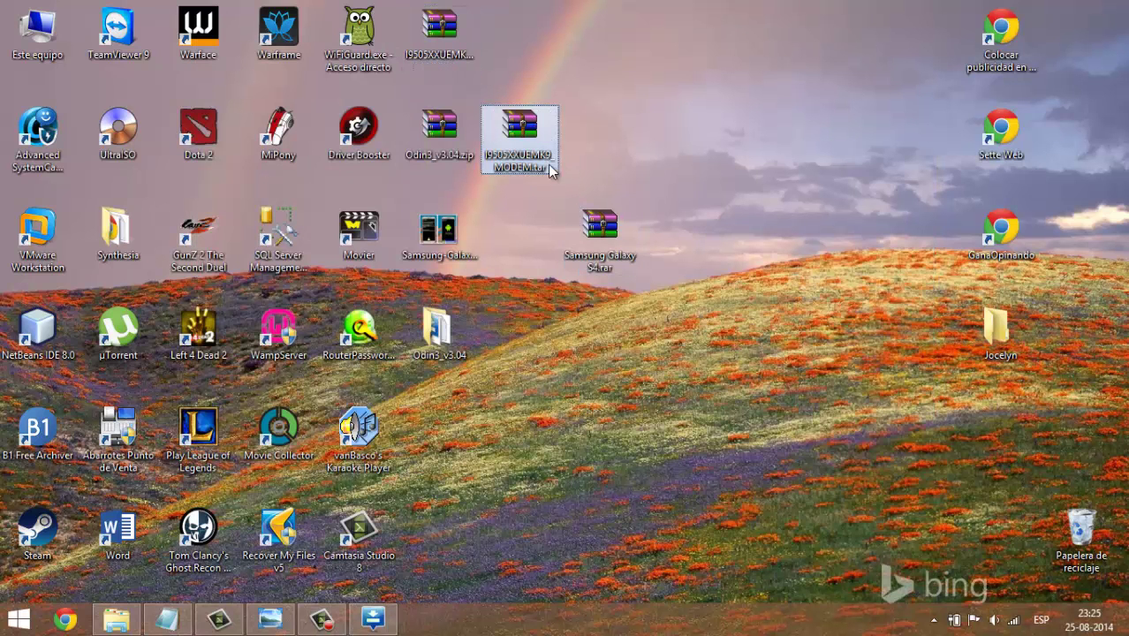
left_click(532, 168)
left_click_drag(545, 167, 480, 147)
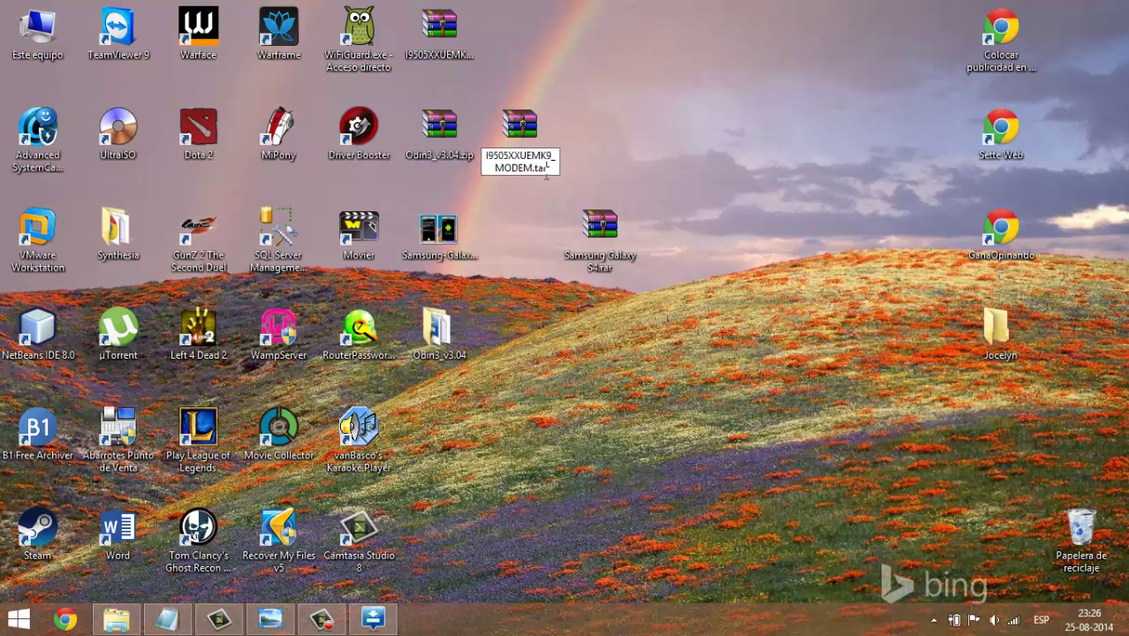
left_click(619, 177)
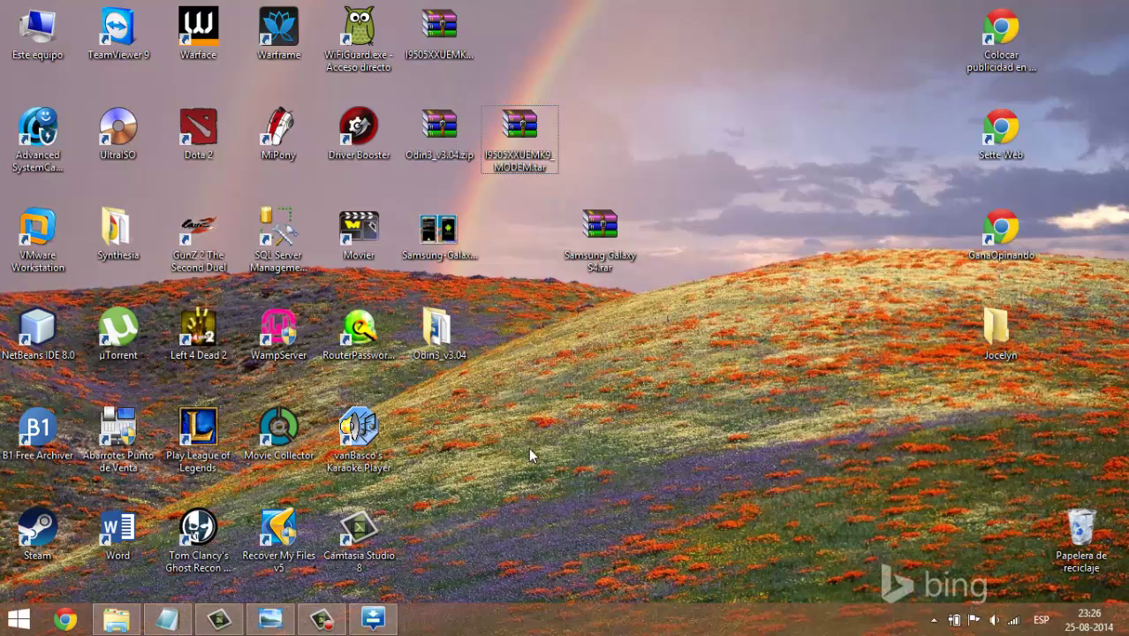
Return to Odin3 and load I9505XXUEMK9_MODEM.tar from the desktop as the PDA file
left_click(371, 618)
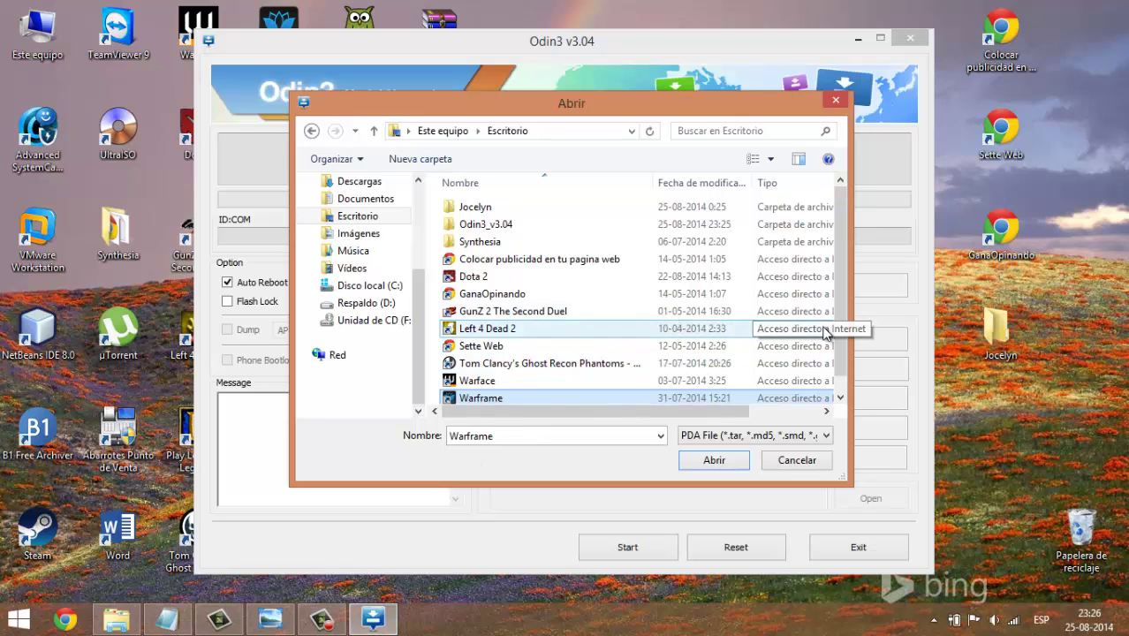
left_click(840, 397)
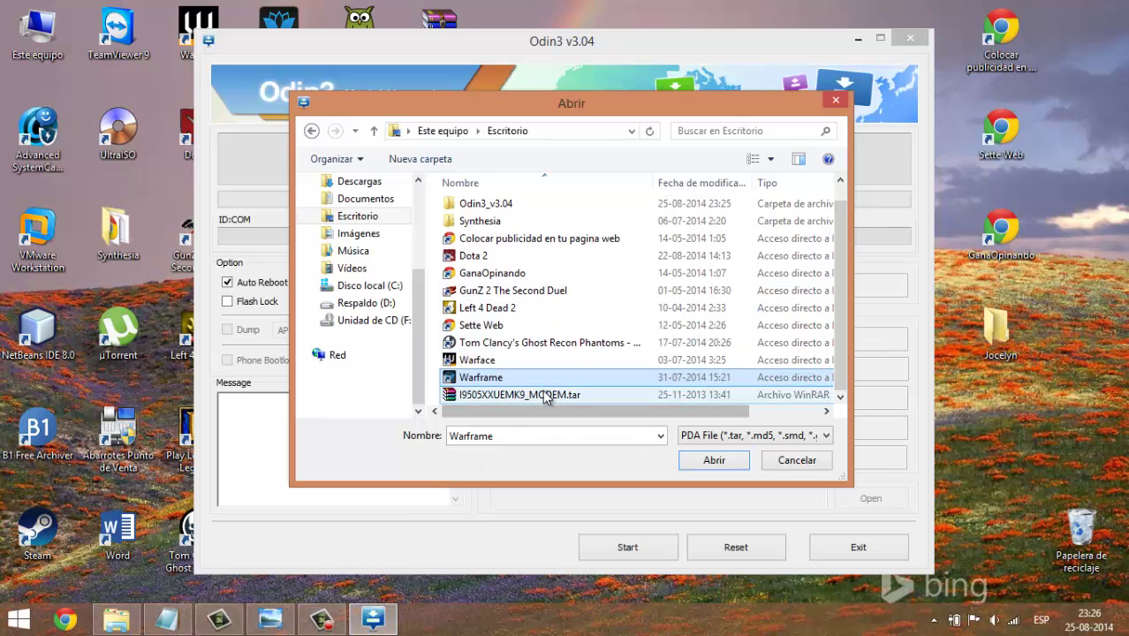
left_click(514, 398)
left_click(714, 459)
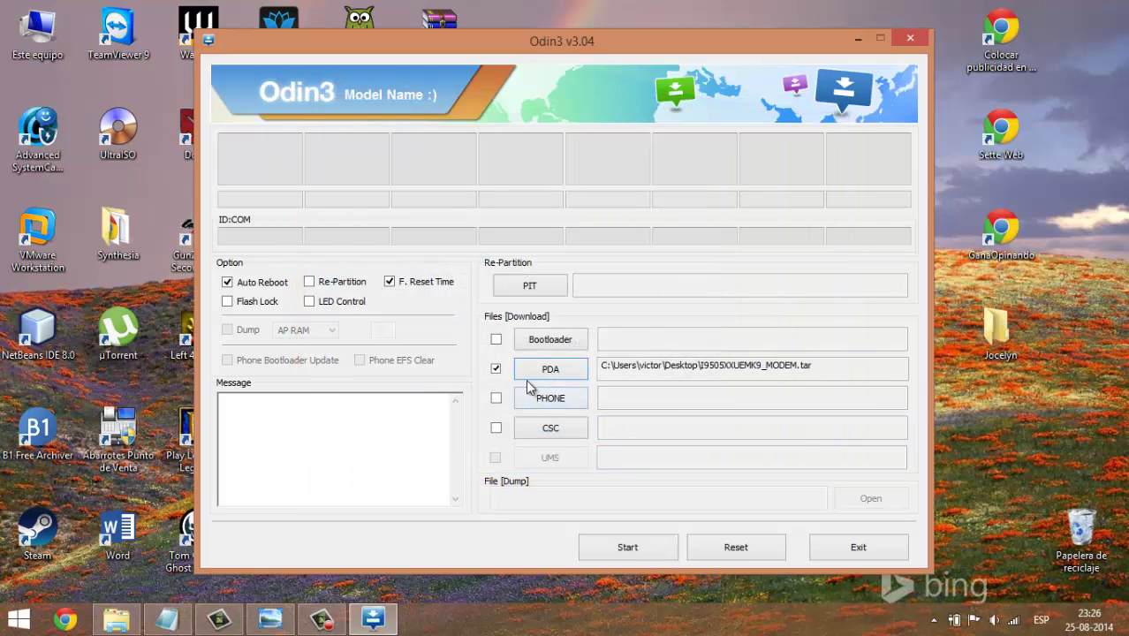
Switch to the Notepad note and add the lines "una vez echo eso" and "debemos conectar el celular al PC"
left_click(167, 619)
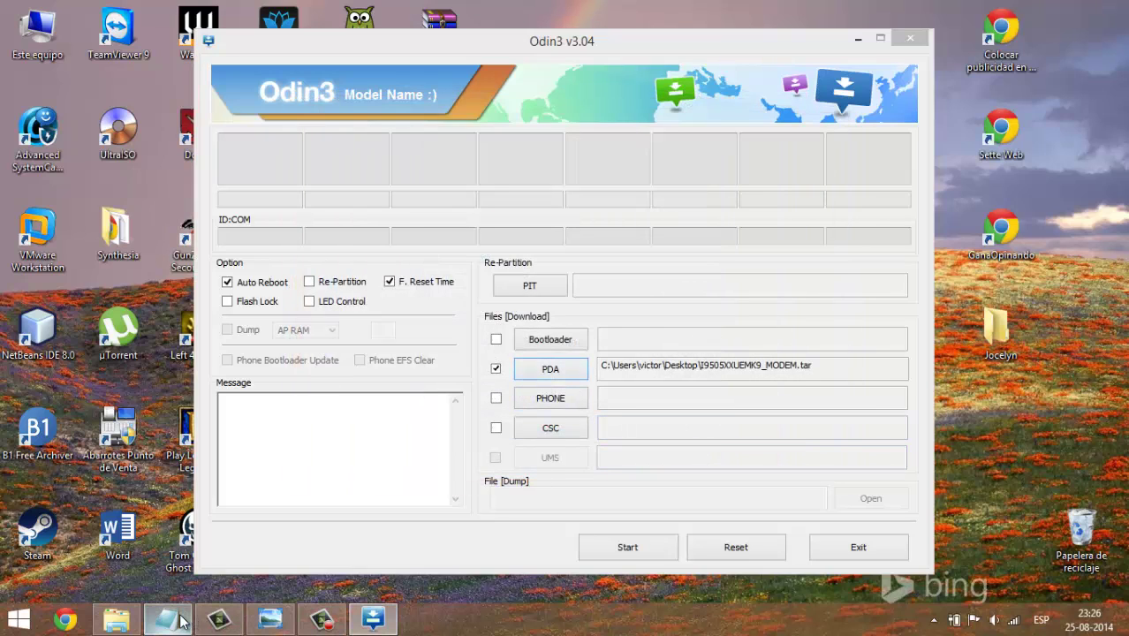
type("u")
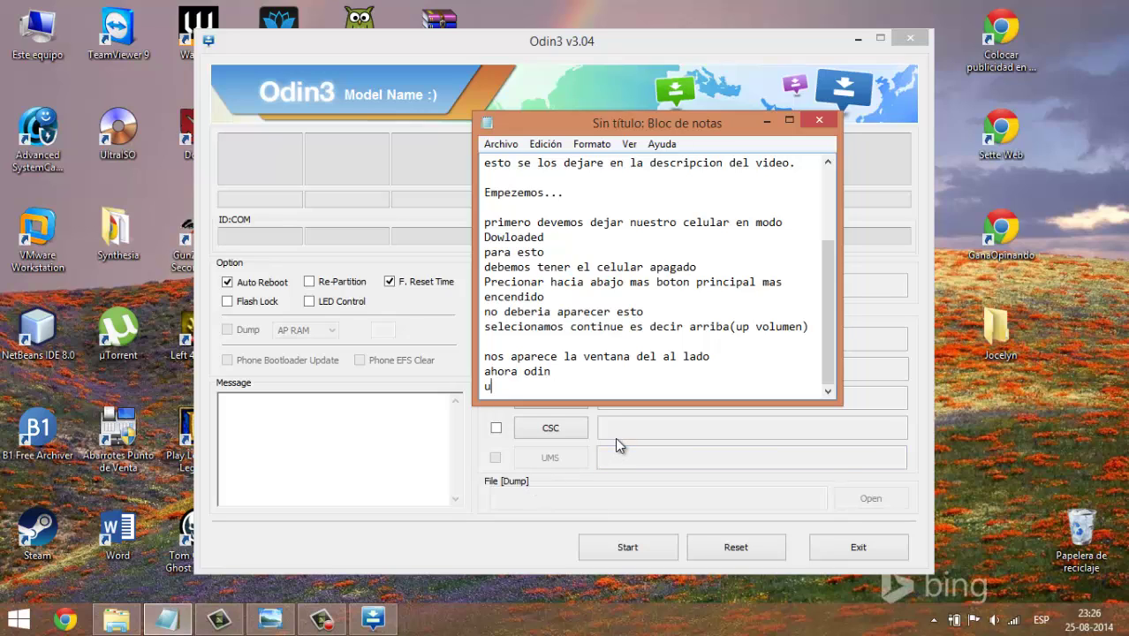
type("na vez echo eso")
key("Return")
type("debemos conec")
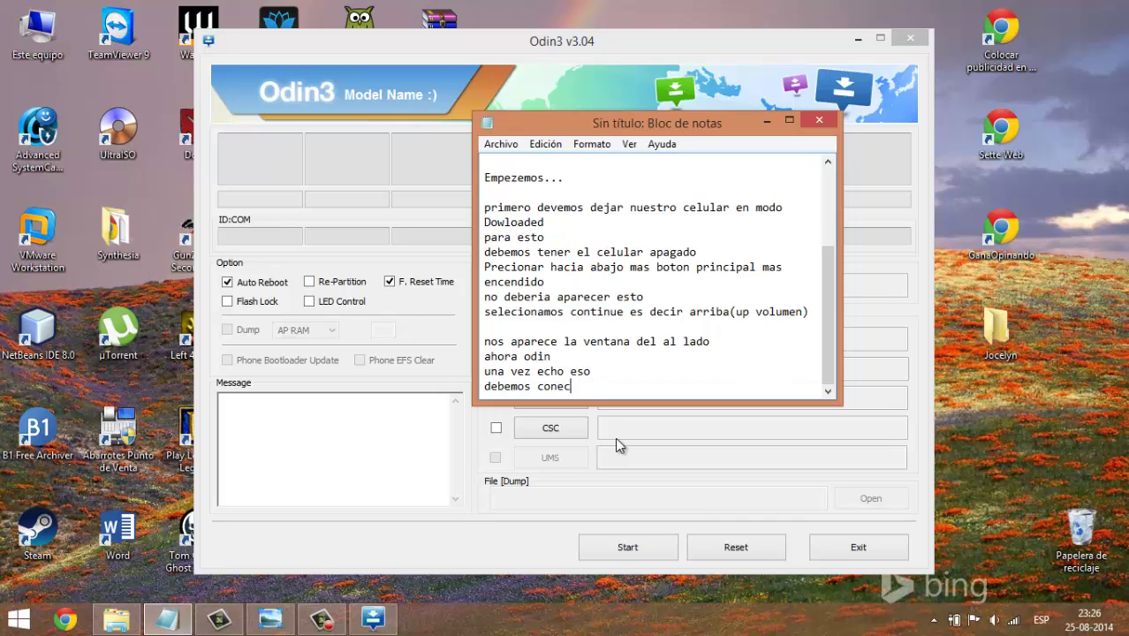
type("tar el celular al PC")
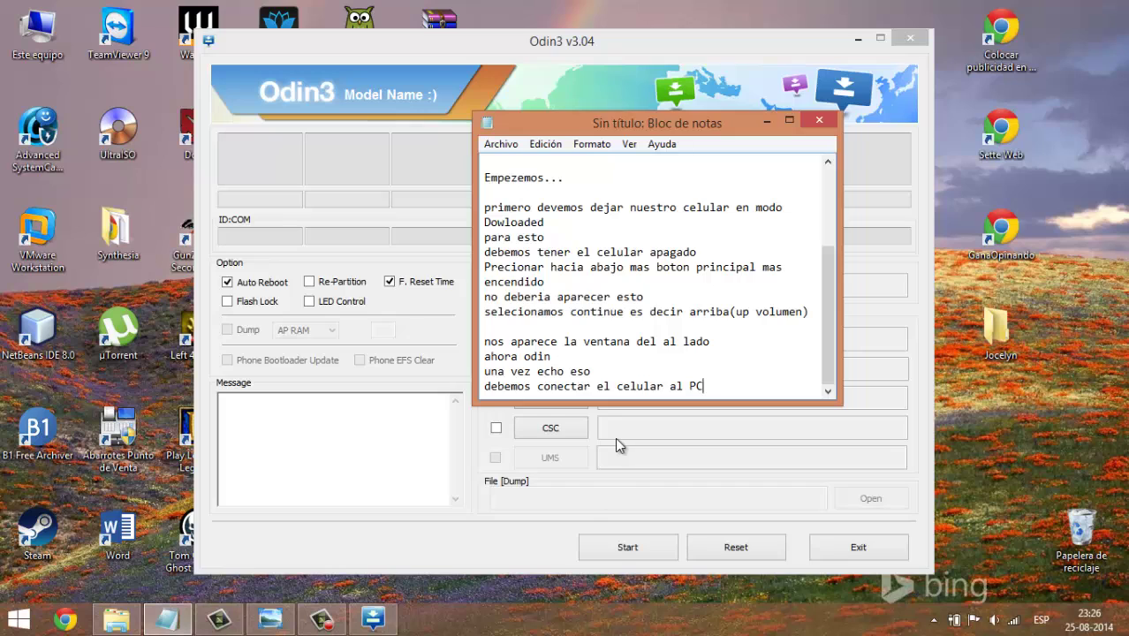
Bring Odin3 forward to check the phone connection, and add the line "ahora selecionamos Star y listo" to the Notepad note
left_click(581, 494)
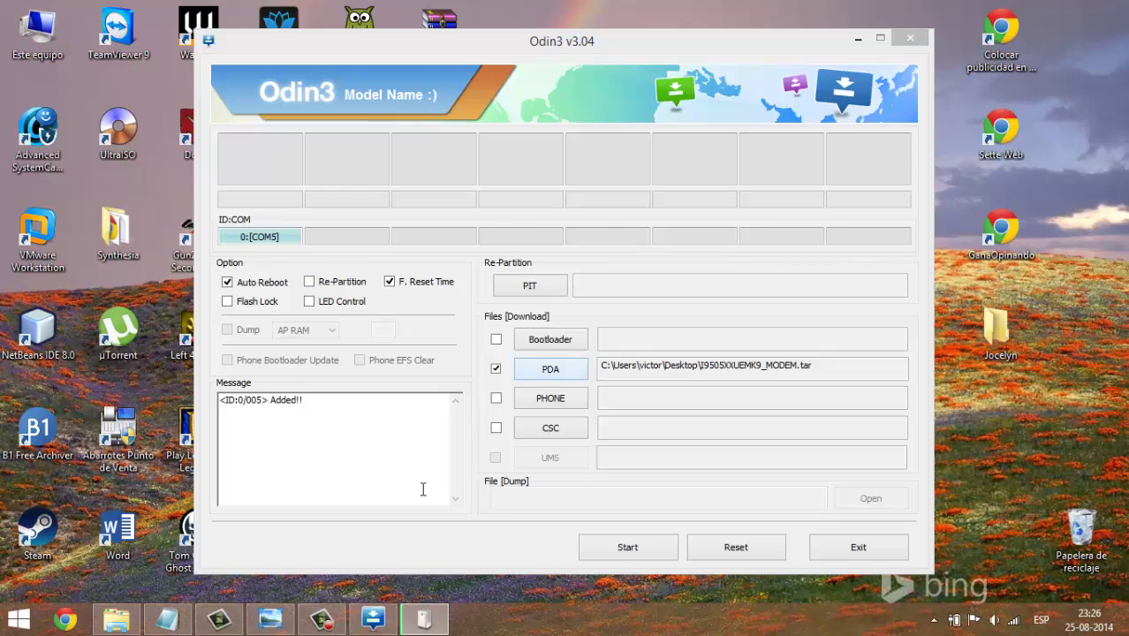
left_click(167, 618)
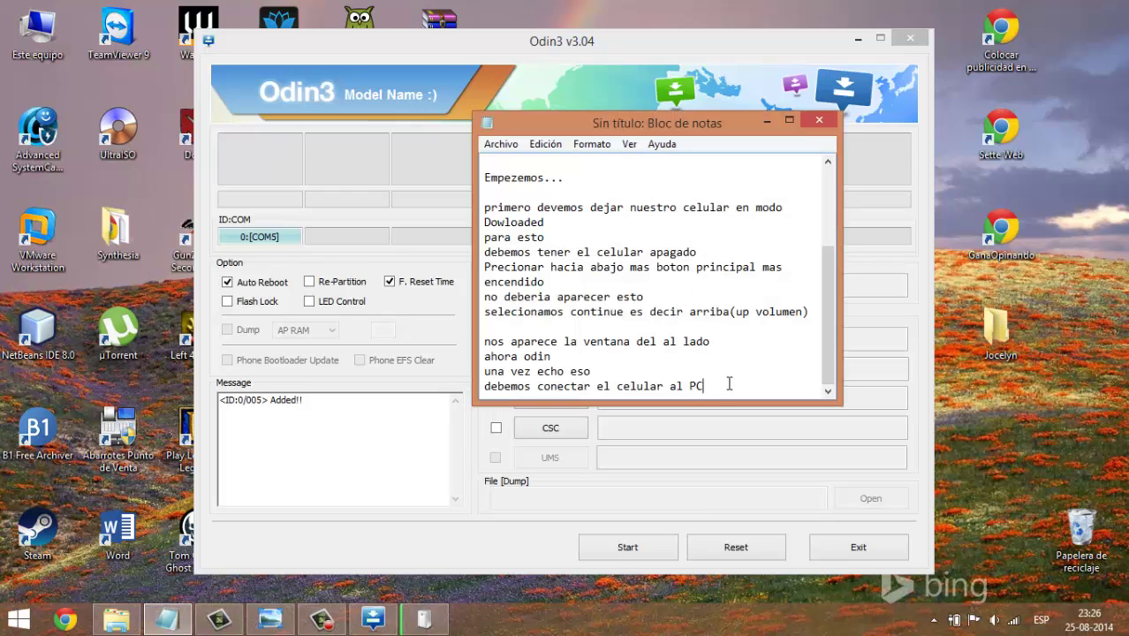
key("Return")
type("a")
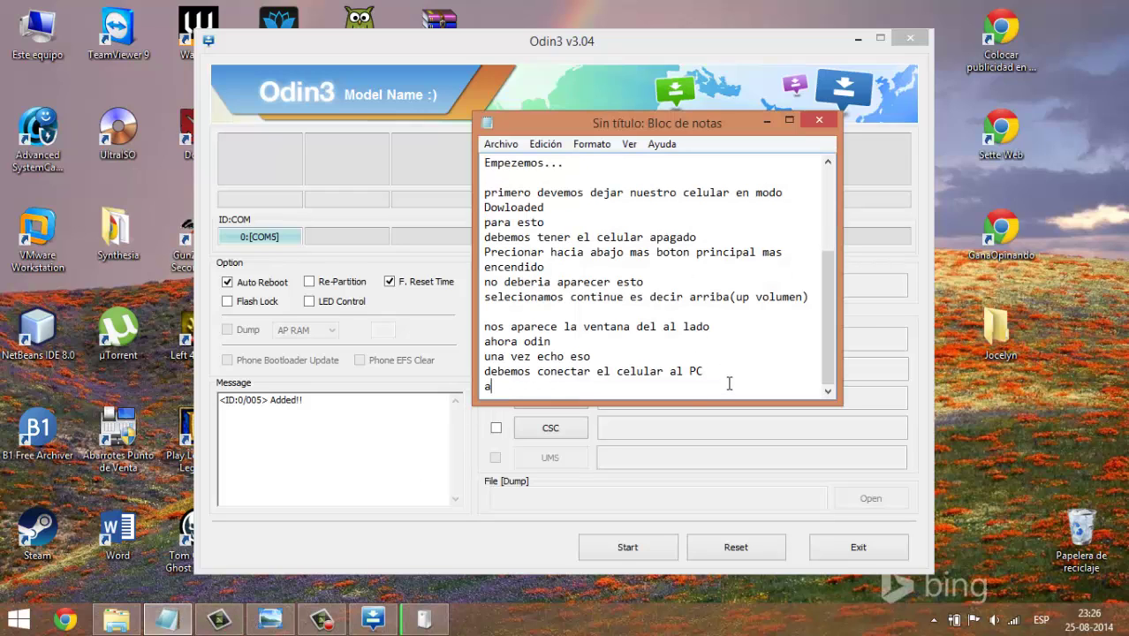
type("hora selecion")
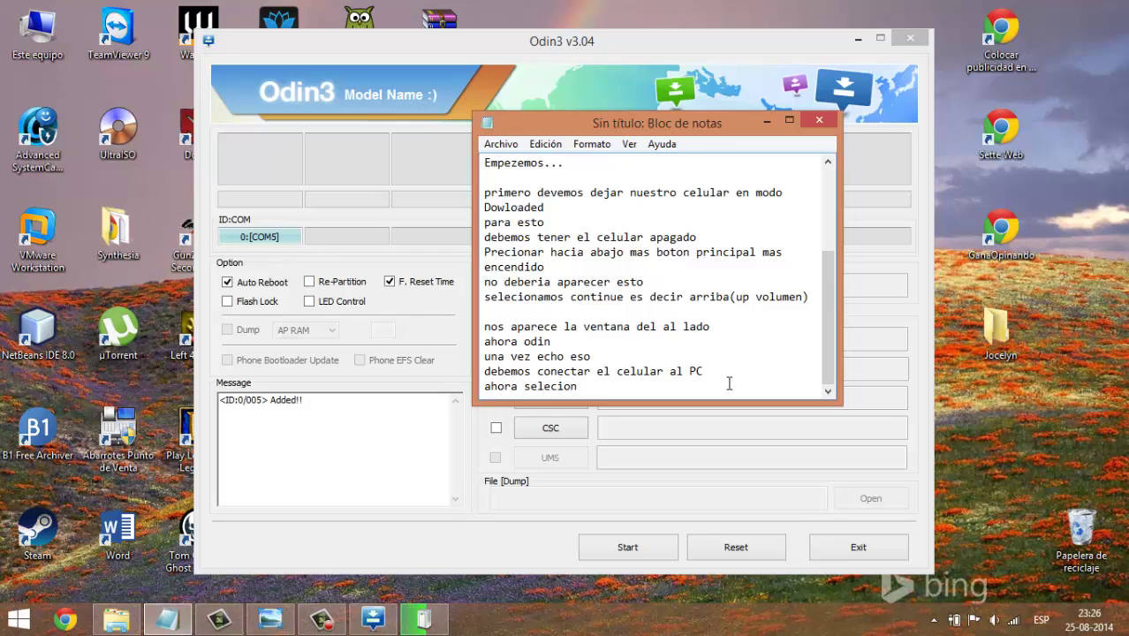
type("amos Star y li")
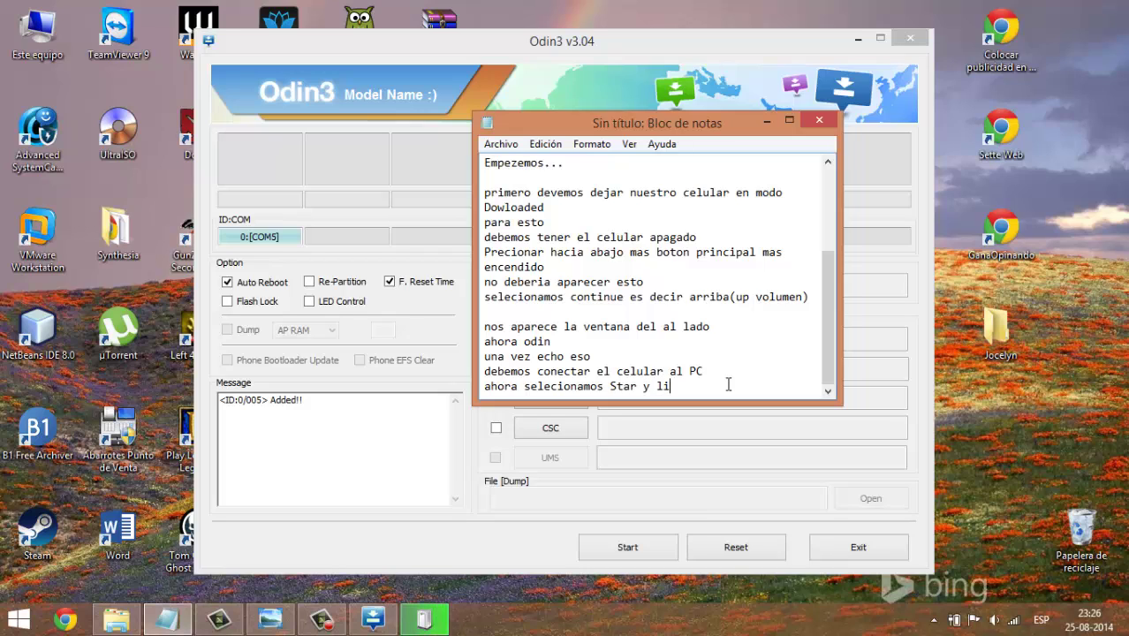
type("sto")
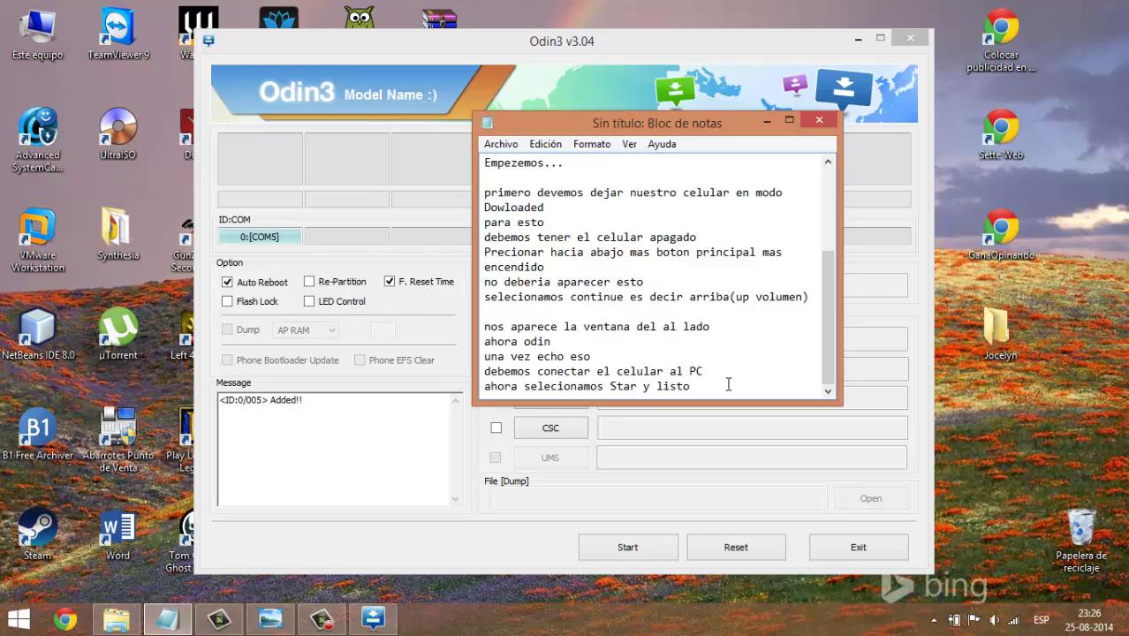
Minimize the note and start flashing the loaded modem file to the phone in Odin3
left_click(764, 123)
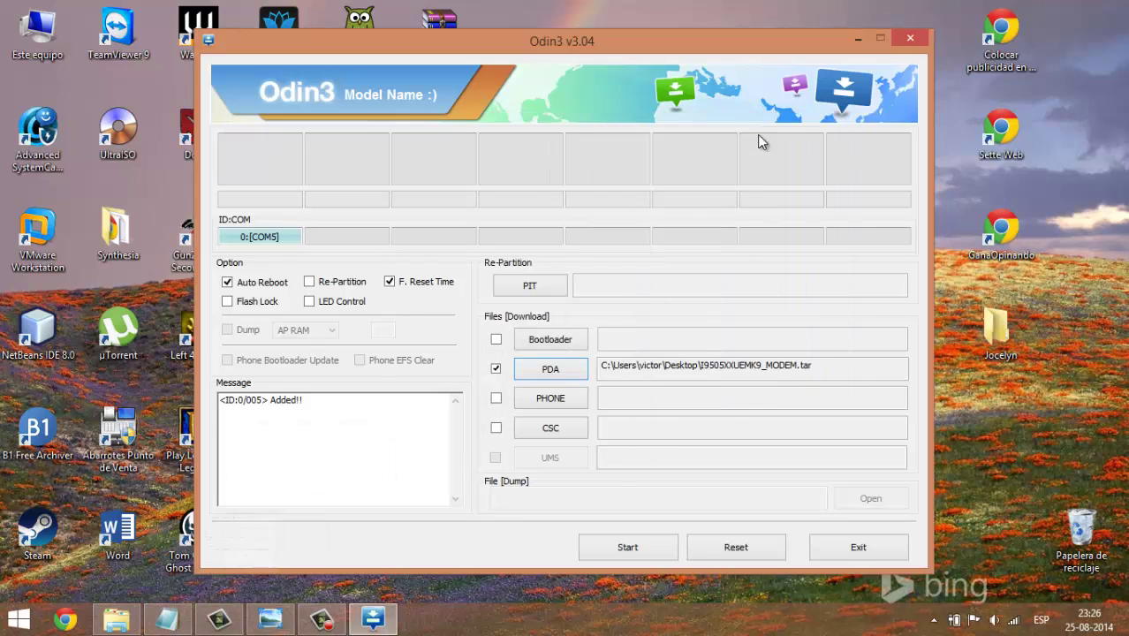
left_click(647, 542)
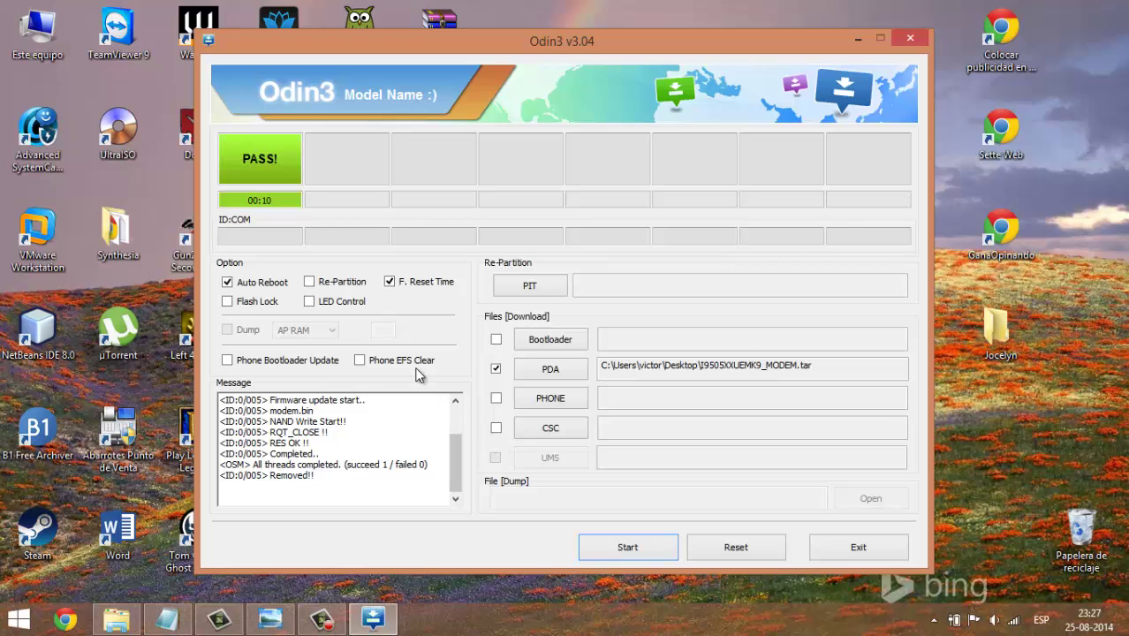
Return to the Notepad note and add the lines "una vez termiando el celular se reinicia solo" and "esperamos y listo"
left_click(167, 620)
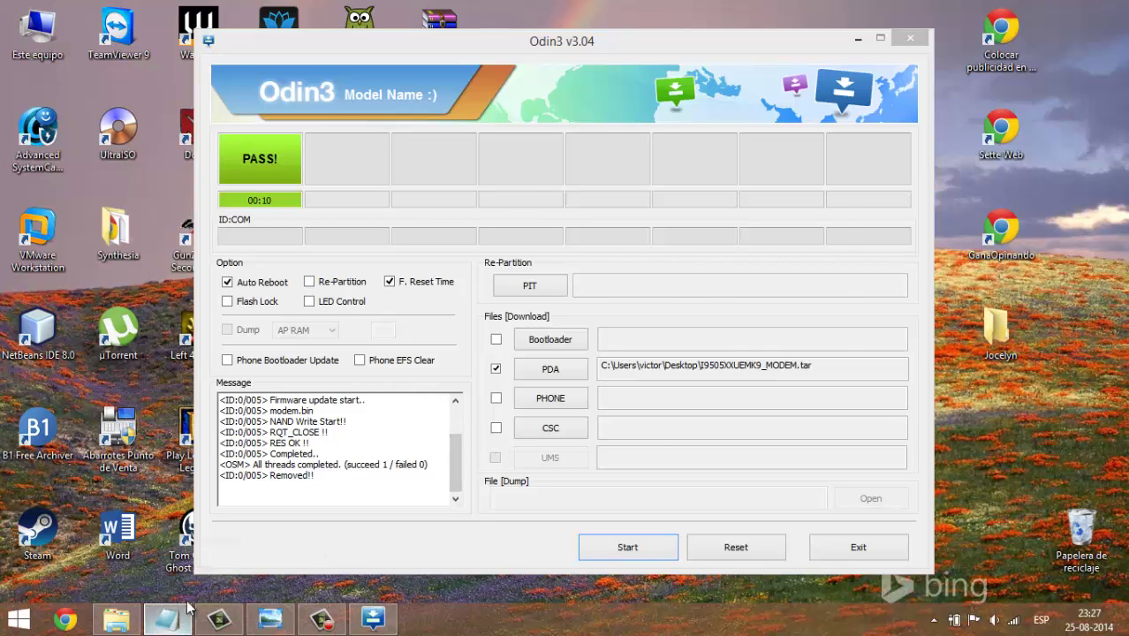
key("Return")
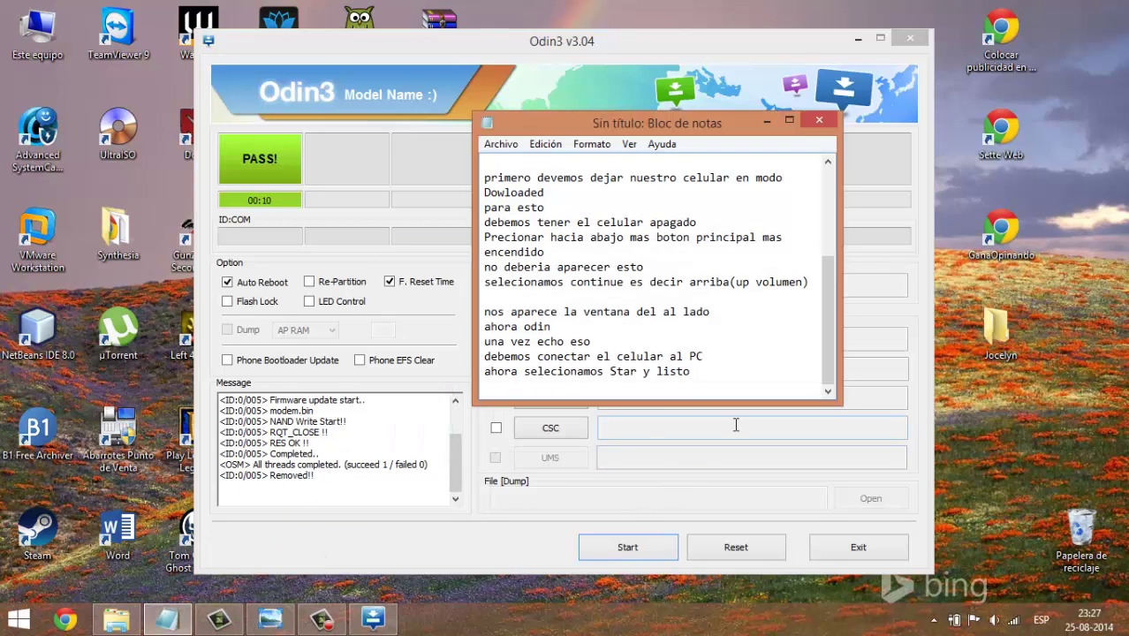
type("una vez termiando el celular")
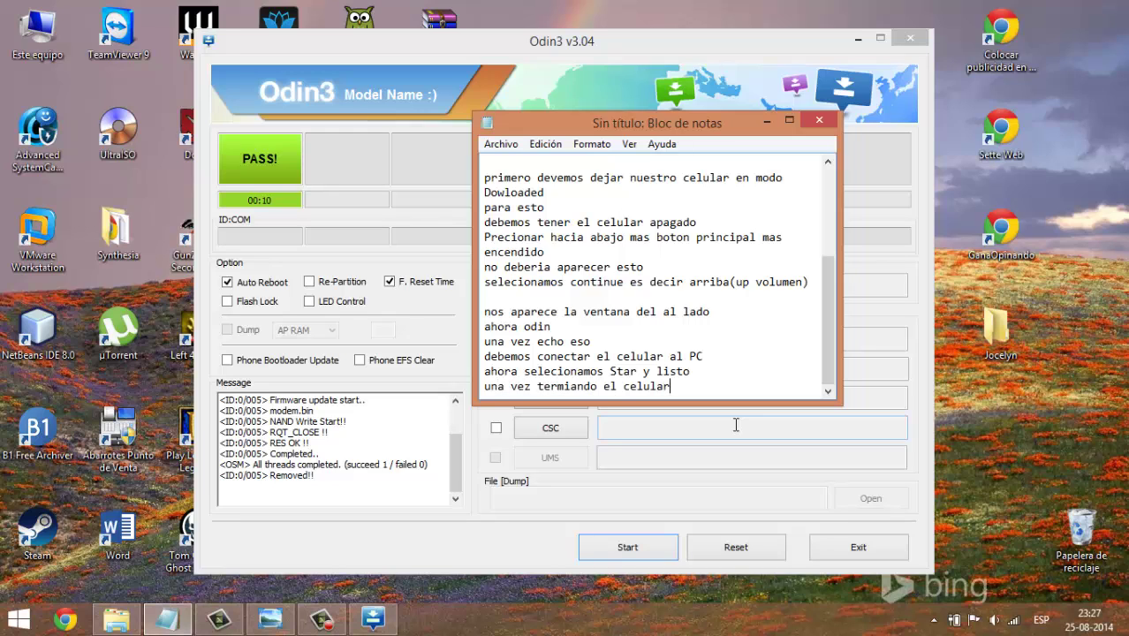
type(" se reinicia solo es")
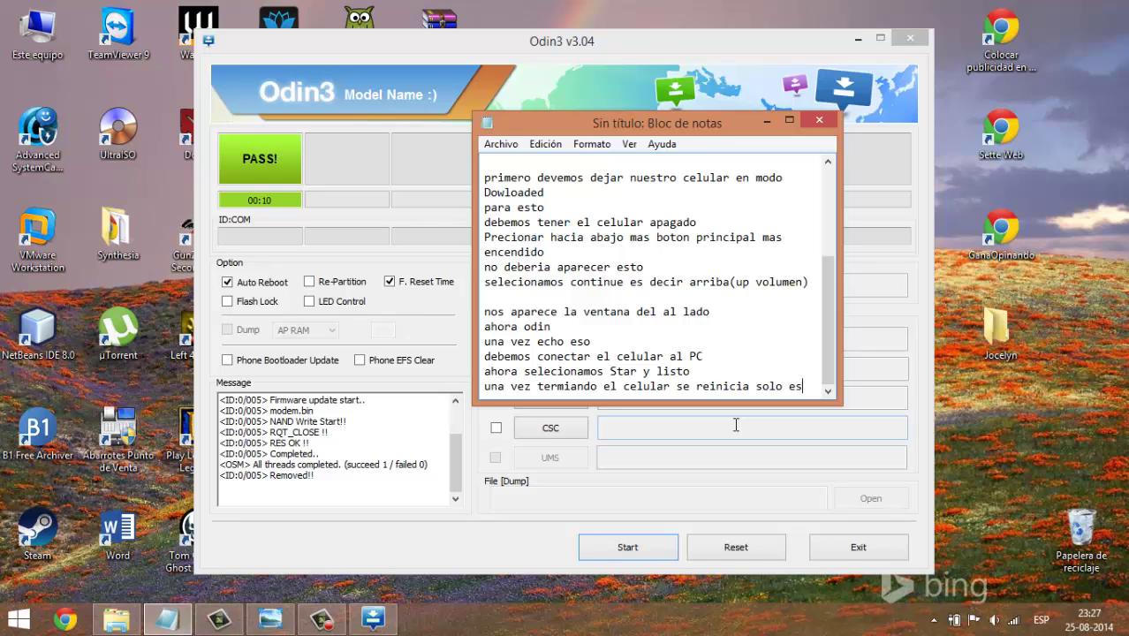
key("Return")
type("esperamos y list")
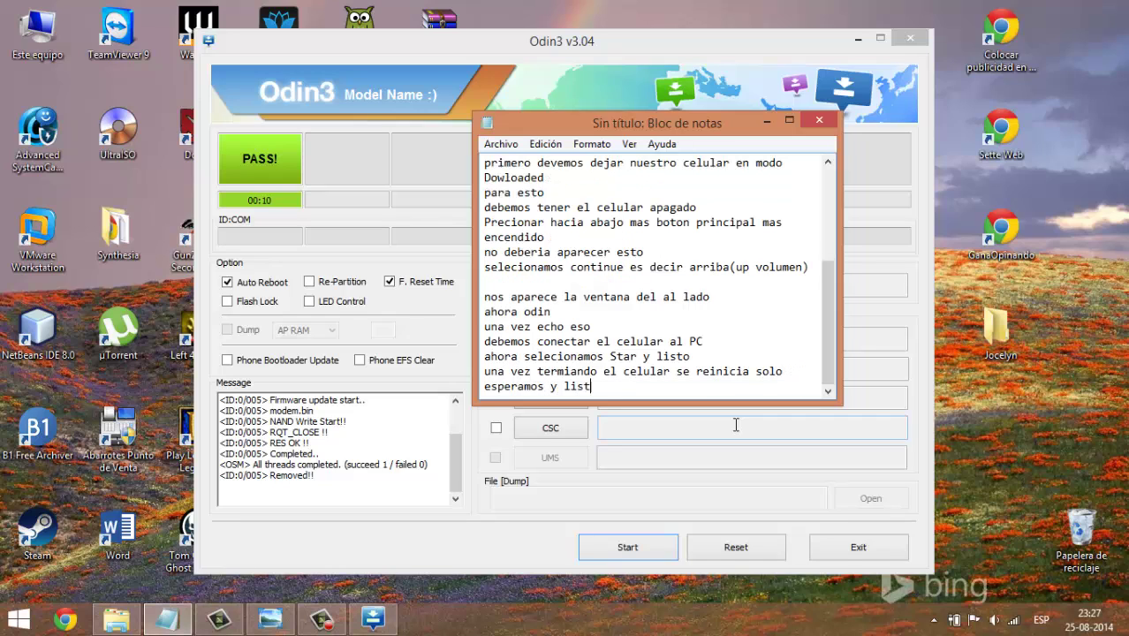
type("o")
Finish the note with the closing line "espero les sirva saludos" followed by a line break
key("Return")
type("esp")
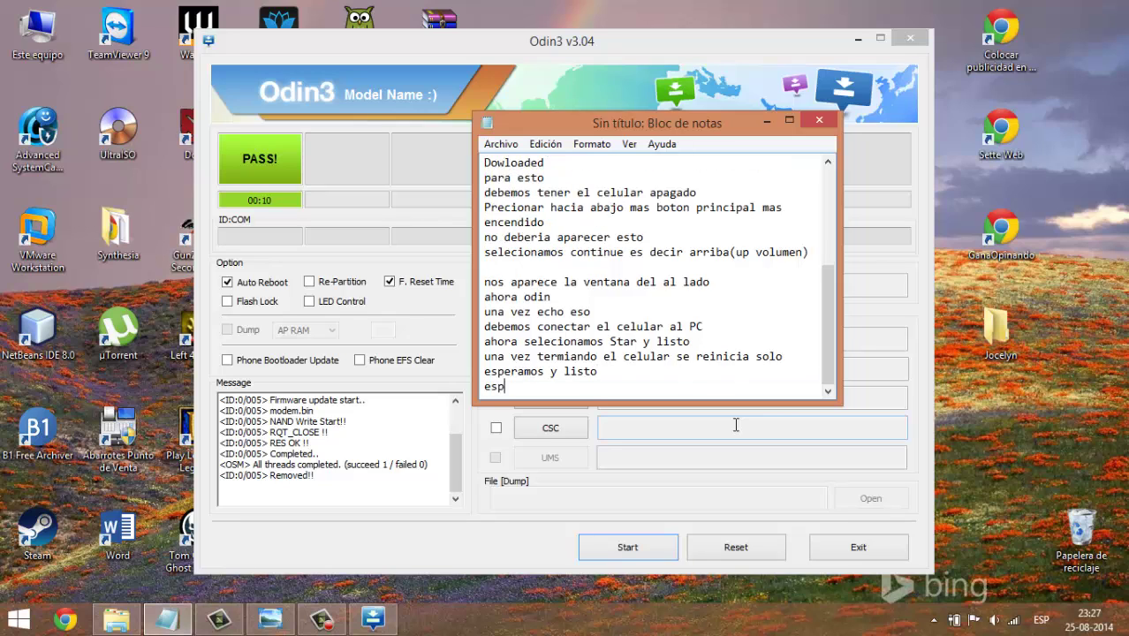
type("ero les sirva saludos")
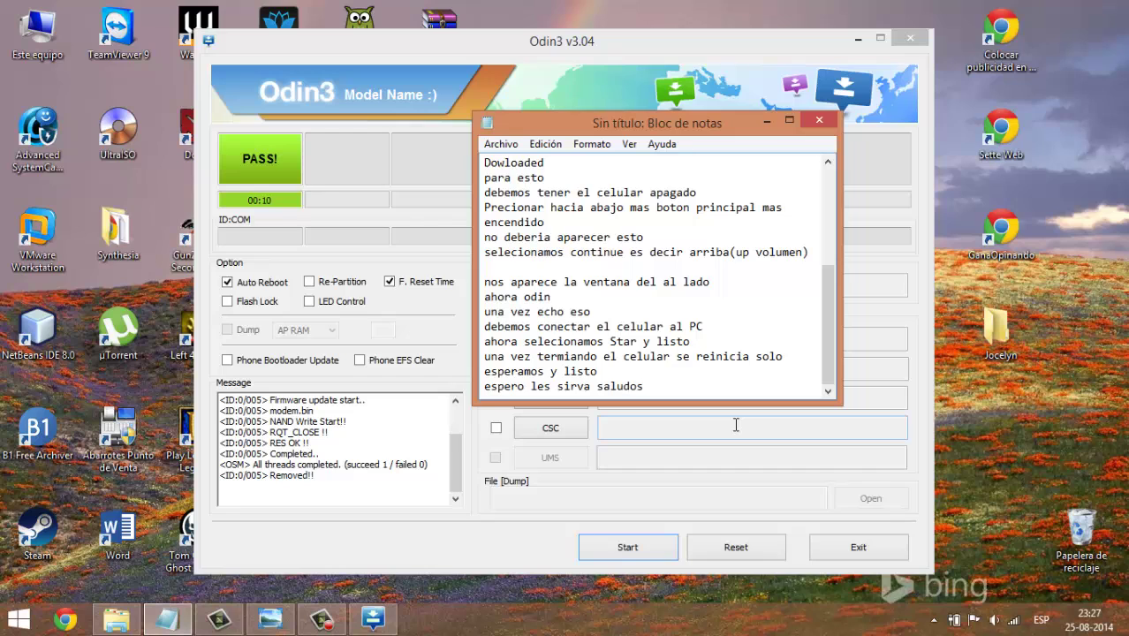
key("Return")
left_click(329, 621)
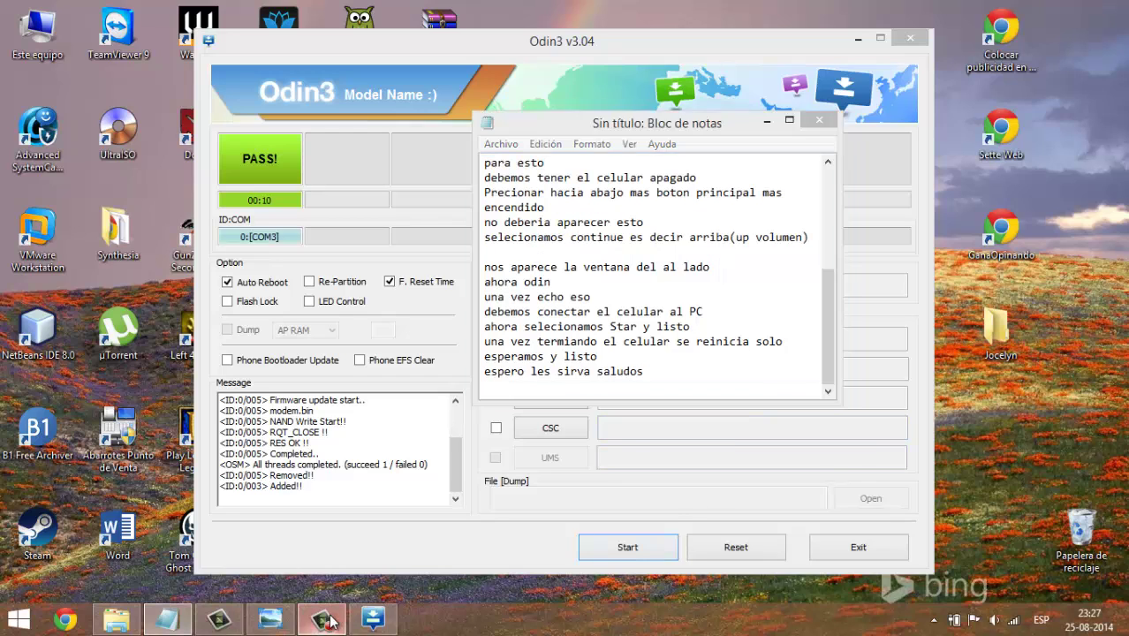